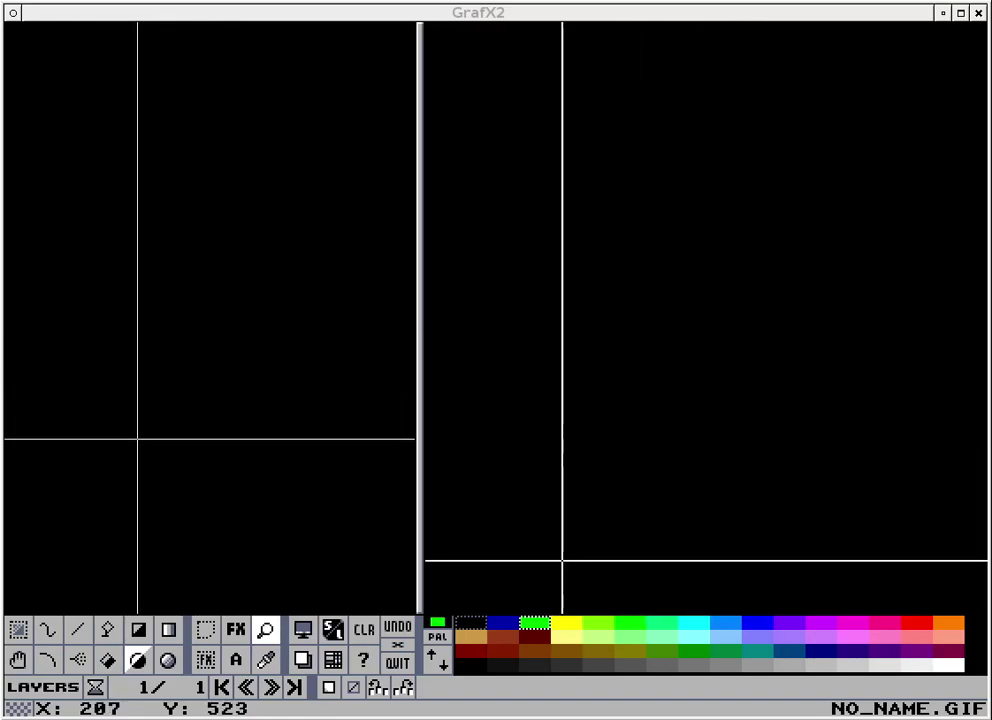
Step: Place a single purple dot on the canvas and capture it as a small brush
{"action": "left_click", "coordinate": [789, 622]}
{"action": "left_click", "coordinate": [820, 487]}
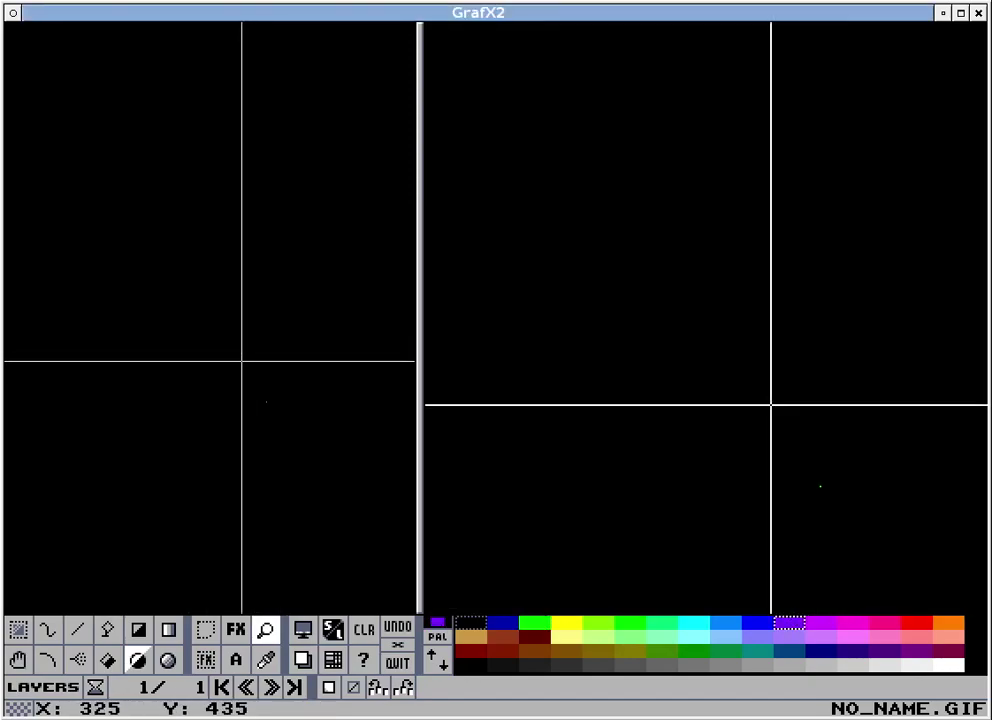
{"action": "key", "text": "b"}
{"action": "scroll", "coordinate": [830, 483], "scroll_direction": "up", "scroll_amount": 2}
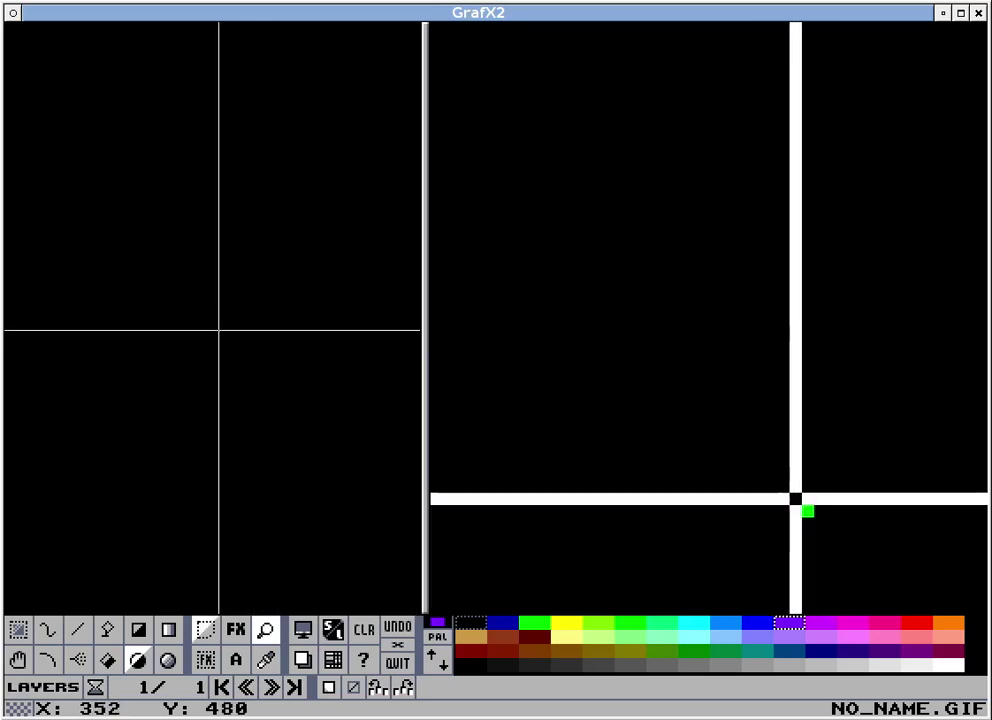
{"action": "mouse_move", "coordinate": [796, 498]}
{"action": "left_mouse_down"}
{"action": "mouse_move", "coordinate": [820, 510]}
{"action": "mouse_move", "coordinate": [819, 523]}
{"action": "left_mouse_up"}
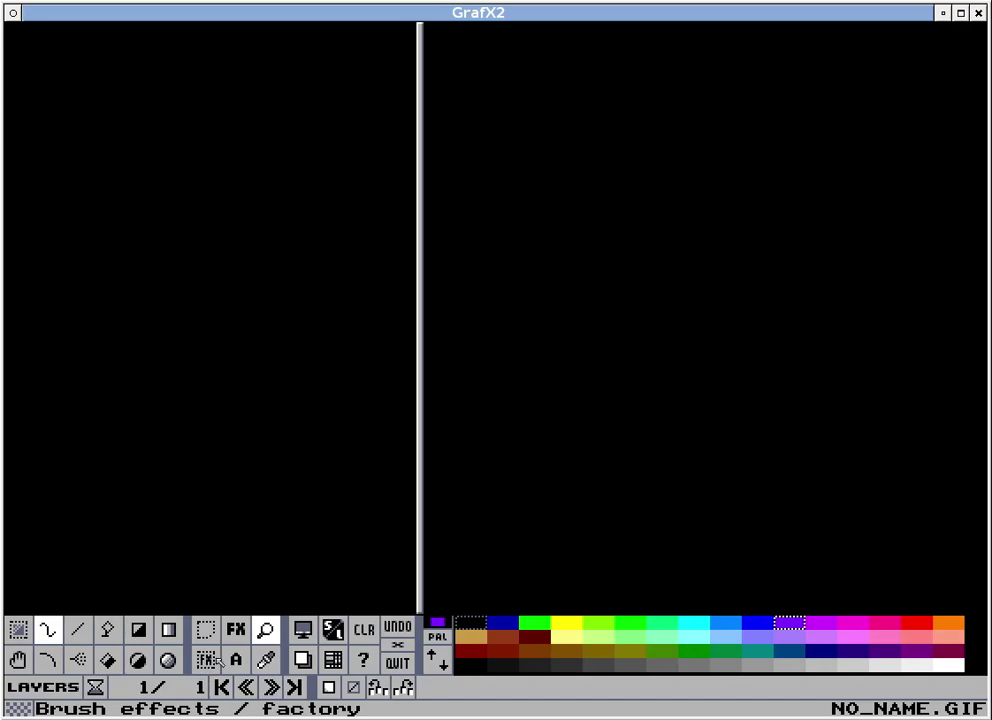
Step: Run the polar_copy.lua script from the Brush Factory script list
{"action": "left_click", "coordinate": [212, 662]}
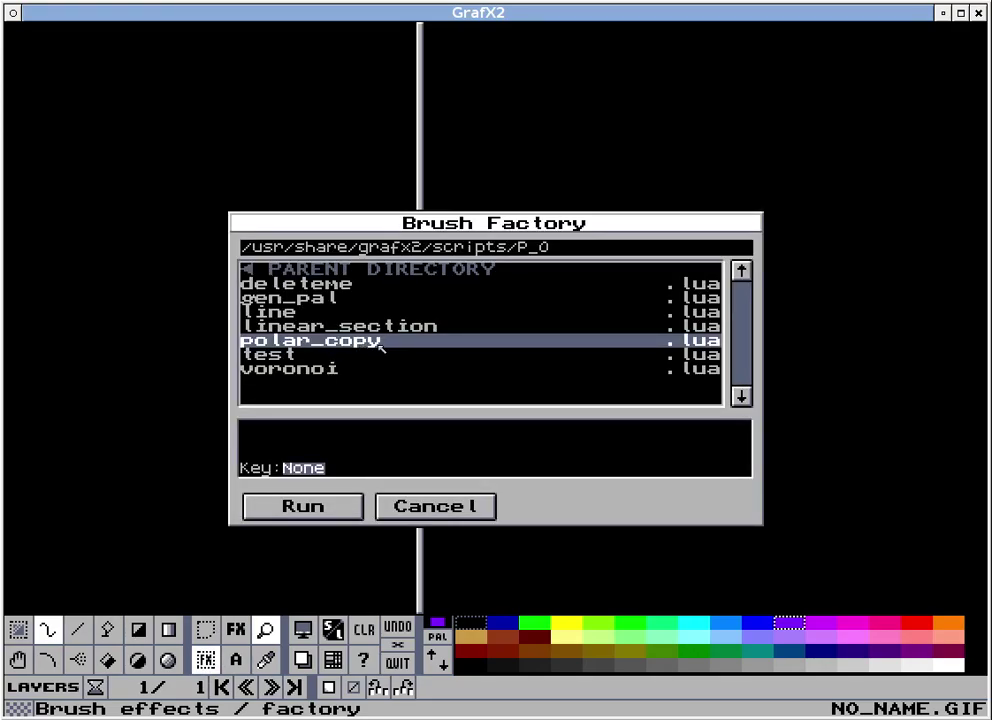
{"action": "left_click", "coordinate": [345, 505]}
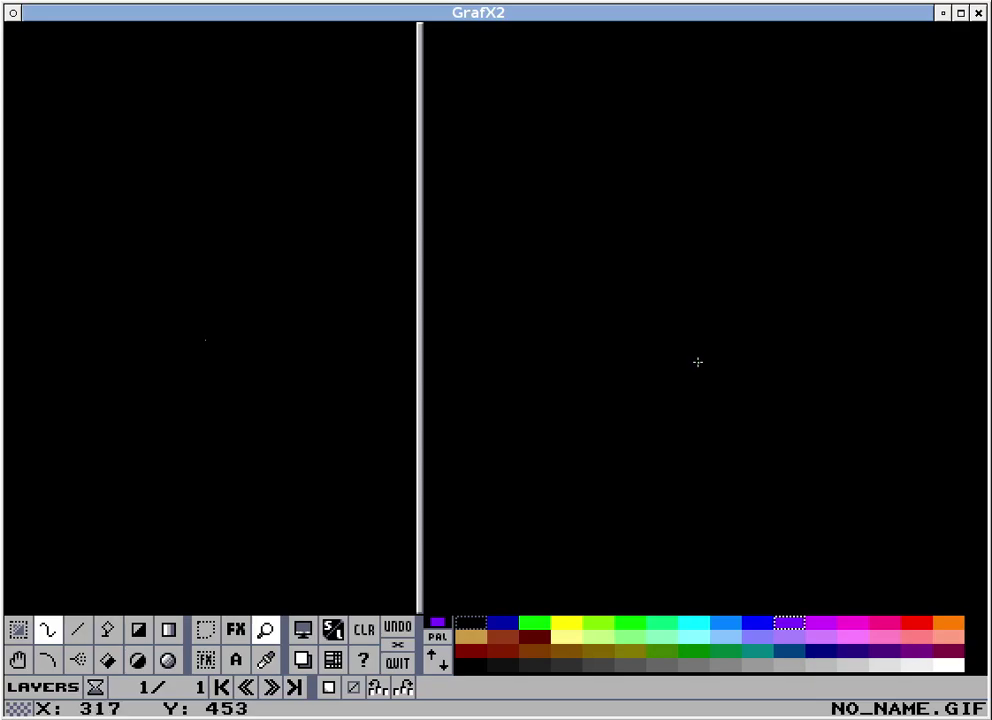
Step: Rerun the script and change the Polar Distribute centre from 960, 514 to x 300, y 450
{"action": "right_click", "coordinate": [210, 660]}
{"action": "left_click", "coordinate": [290, 507]}
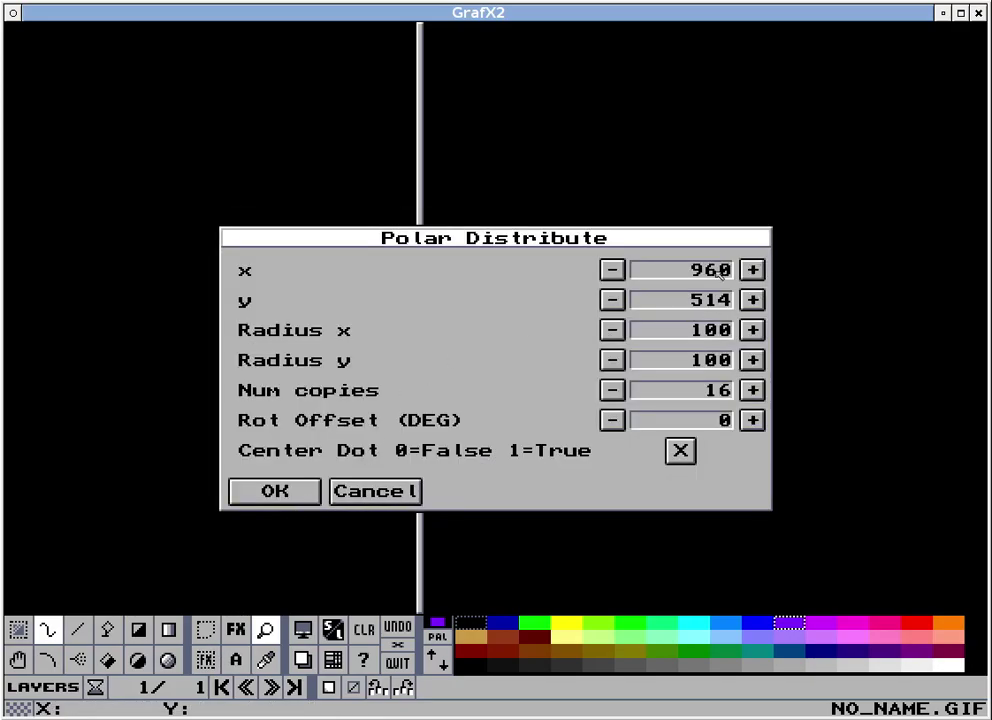
{"action": "left_click", "coordinate": [716, 272]}
{"action": "key", "text": "BackSpace"}
{"action": "key", "text": "BackSpace"}
{"action": "key", "text": "BackSpace"}
{"action": "type", "text": "300"}
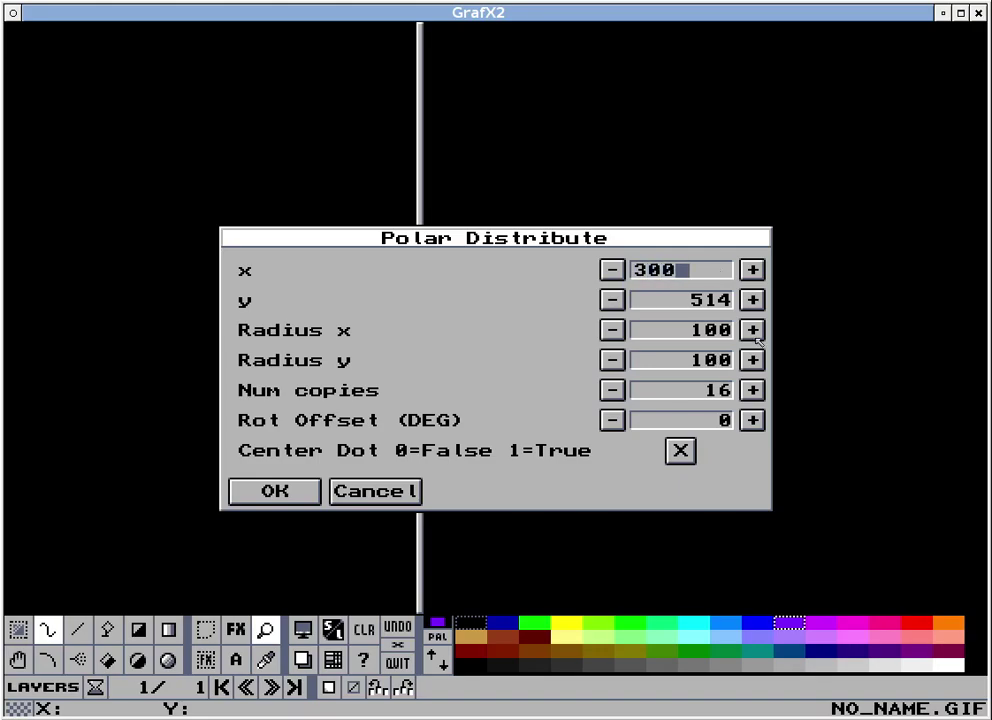
{"action": "left_click", "coordinate": [672, 303]}
{"action": "left_click", "coordinate": [720, 302]}
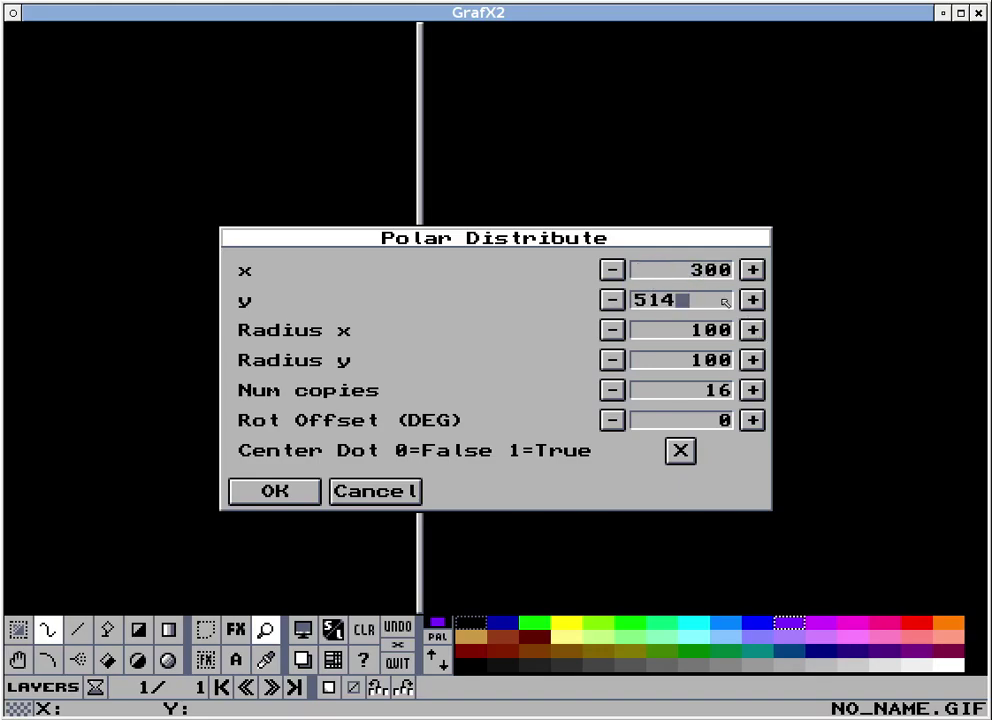
{"action": "key", "text": "BackSpace"}
{"action": "key", "text": "BackSpace"}
{"action": "key", "text": "BackSpace"}
{"action": "type", "text": "450"}
{"action": "left_click", "coordinate": [722, 333]}
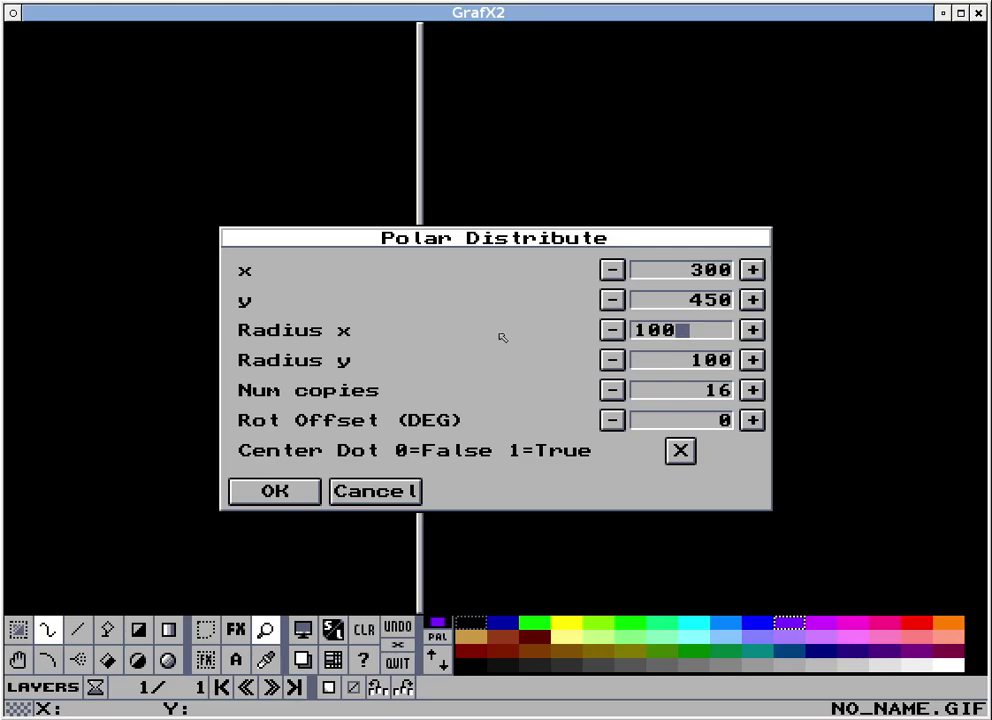
Step: Set the Polar Distribute radii to 50 for x and 25 for y
{"action": "left_click", "coordinate": [692, 358]}
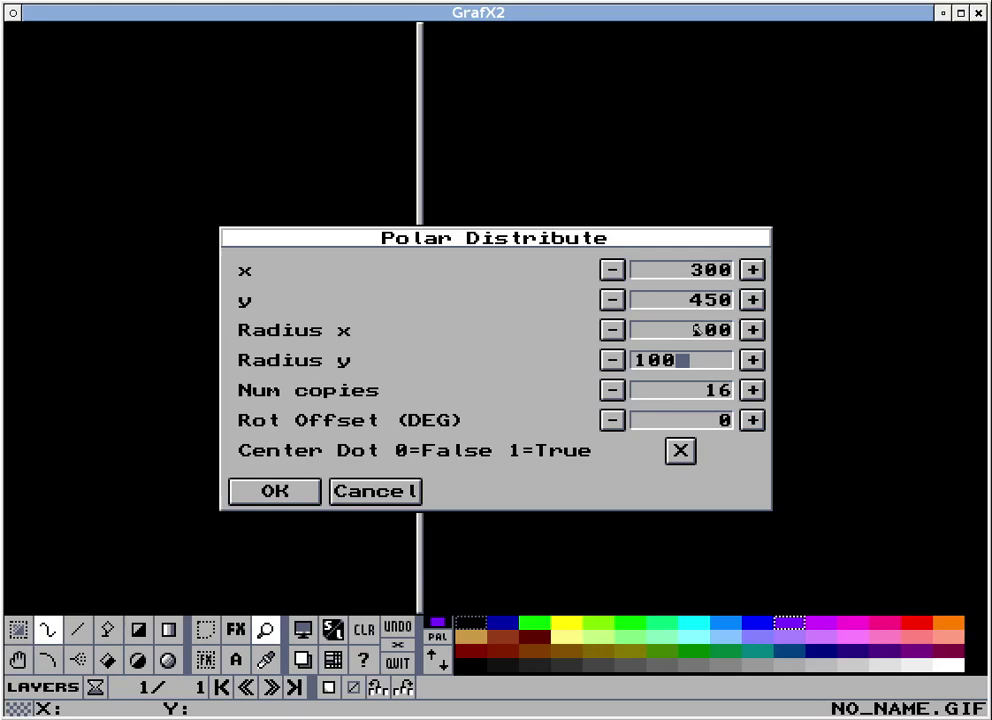
{"action": "left_click", "coordinate": [712, 330]}
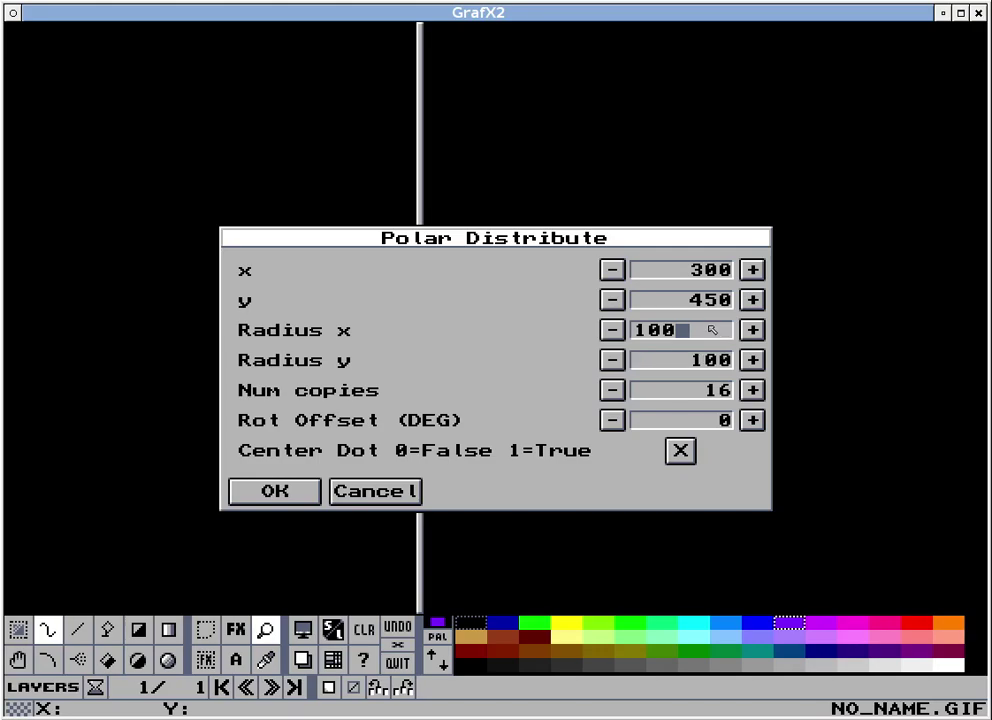
{"action": "key", "text": "BackSpace"}
{"action": "key", "text": "BackSpace"}
{"action": "key", "text": "BackSpace"}
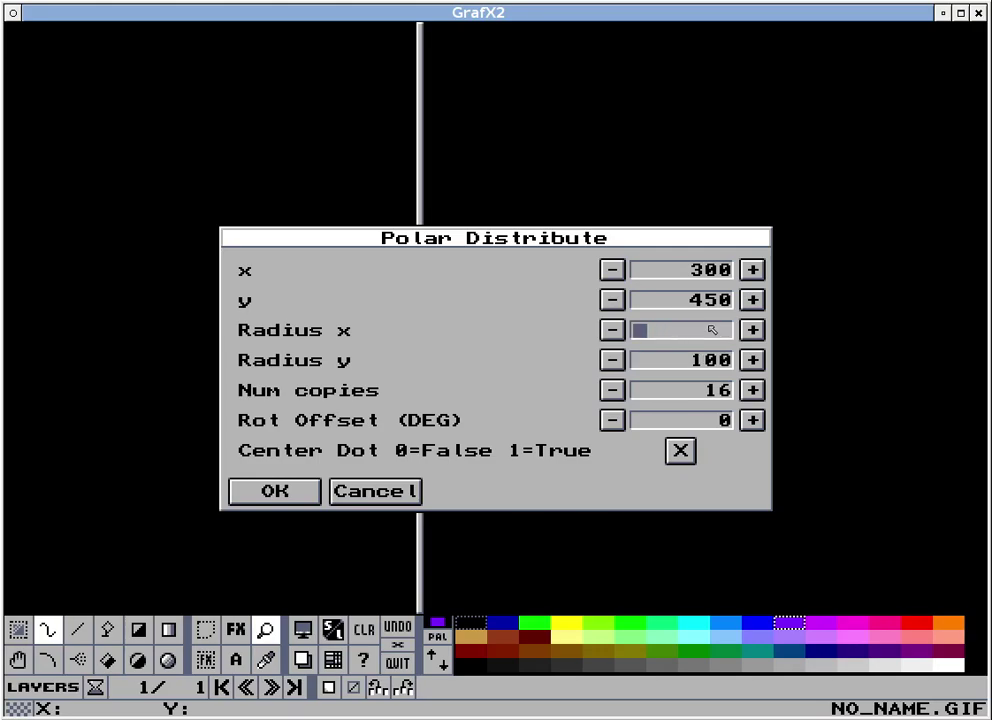
{"action": "type", "text": "50"}
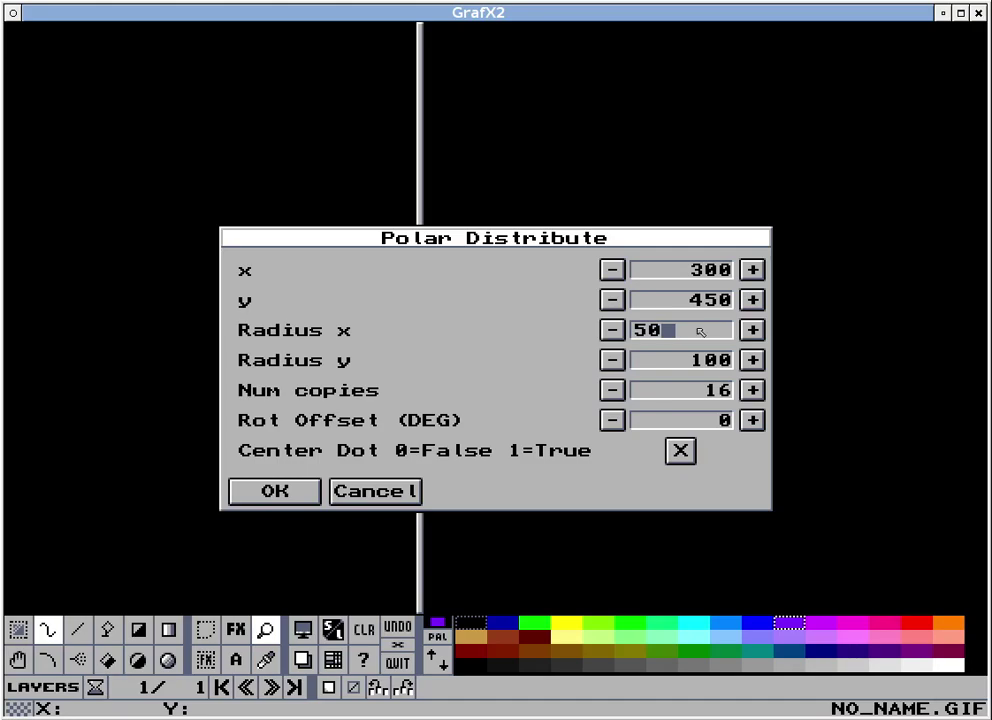
{"action": "left_click", "coordinate": [710, 360]}
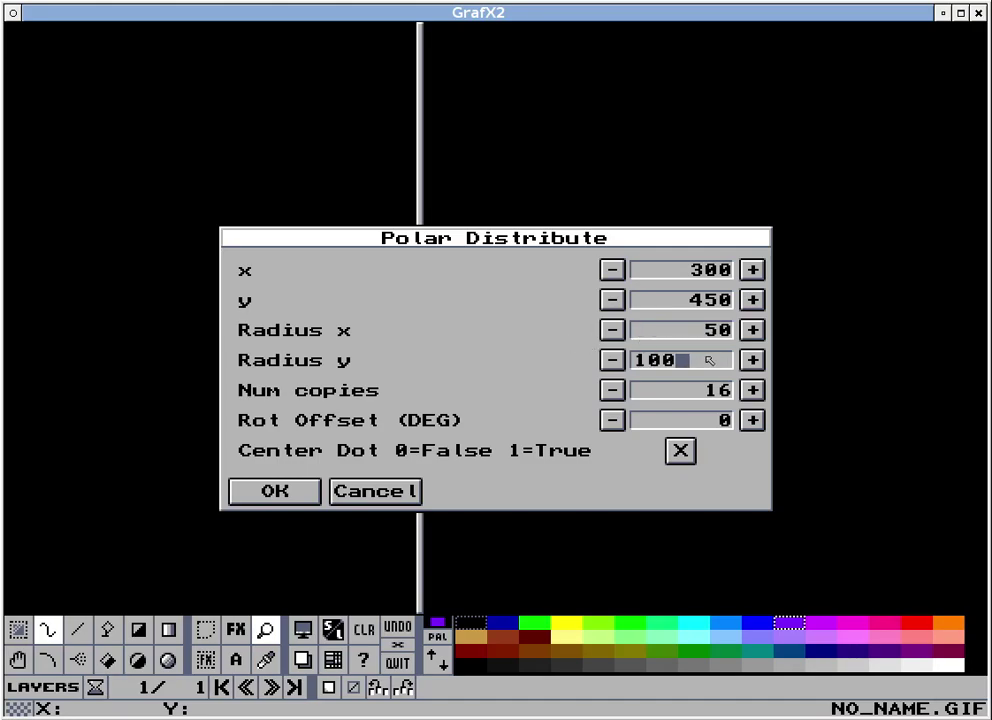
{"action": "key", "text": "BackSpace"}
{"action": "key", "text": "BackSpace"}
{"action": "key", "text": "BackSpace"}
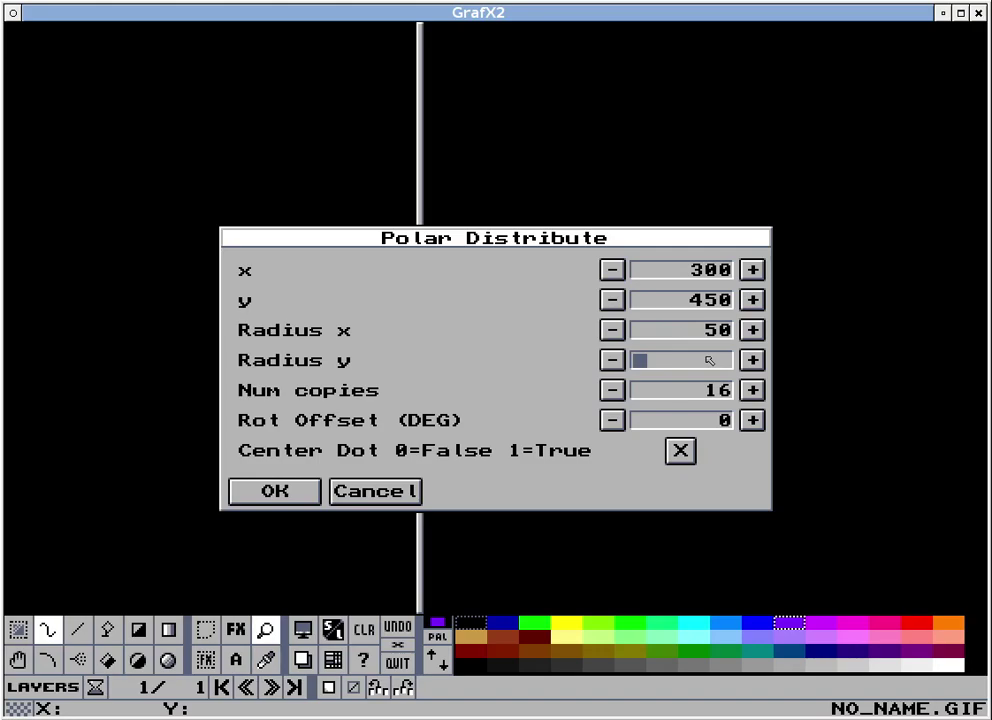
{"action": "type", "text": "25"}
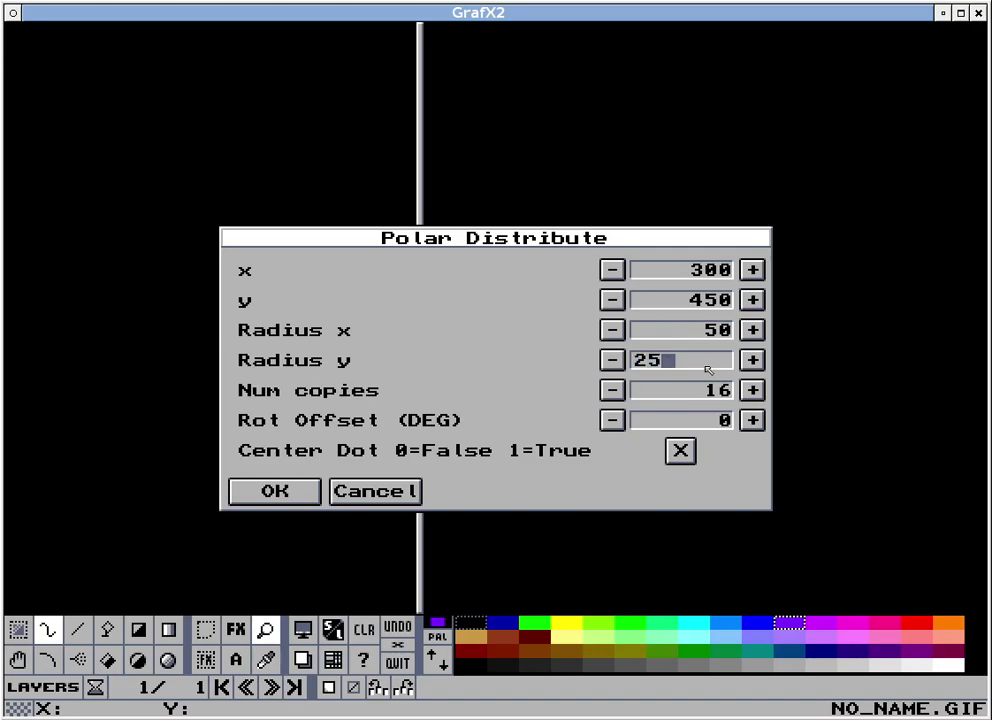
Step: Set the copy count to 5 and the rotation offset to 90 degrees
{"action": "left_click", "coordinate": [685, 393]}
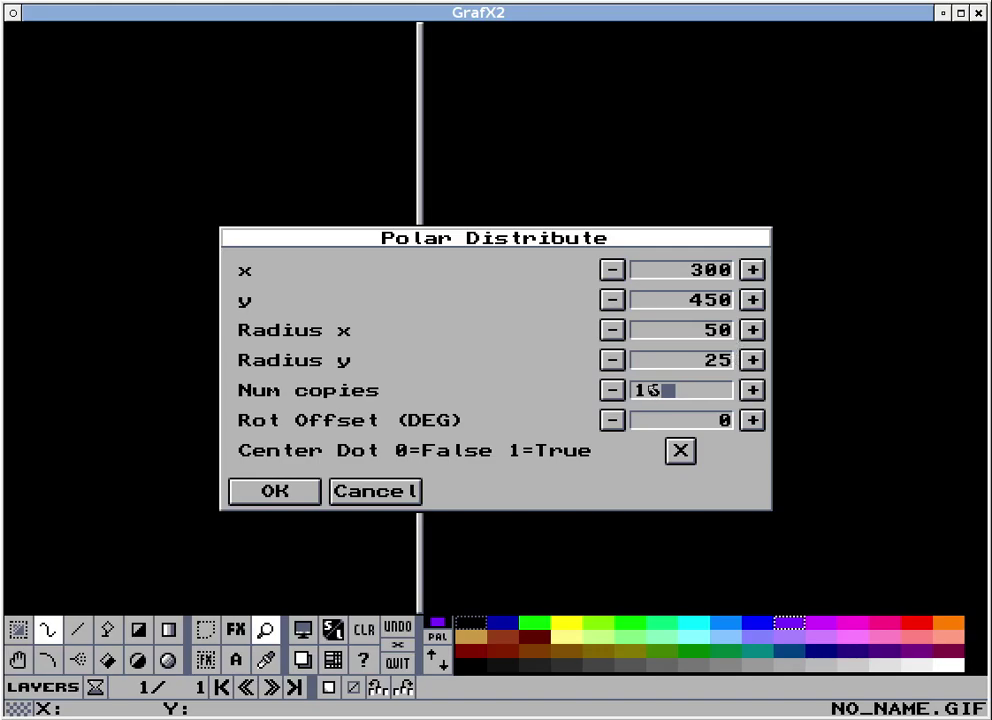
{"action": "key", "text": "BackSpace"}
{"action": "key", "text": "BackSpace"}
{"action": "type", "text": "5"}
{"action": "left_click", "coordinate": [690, 418]}
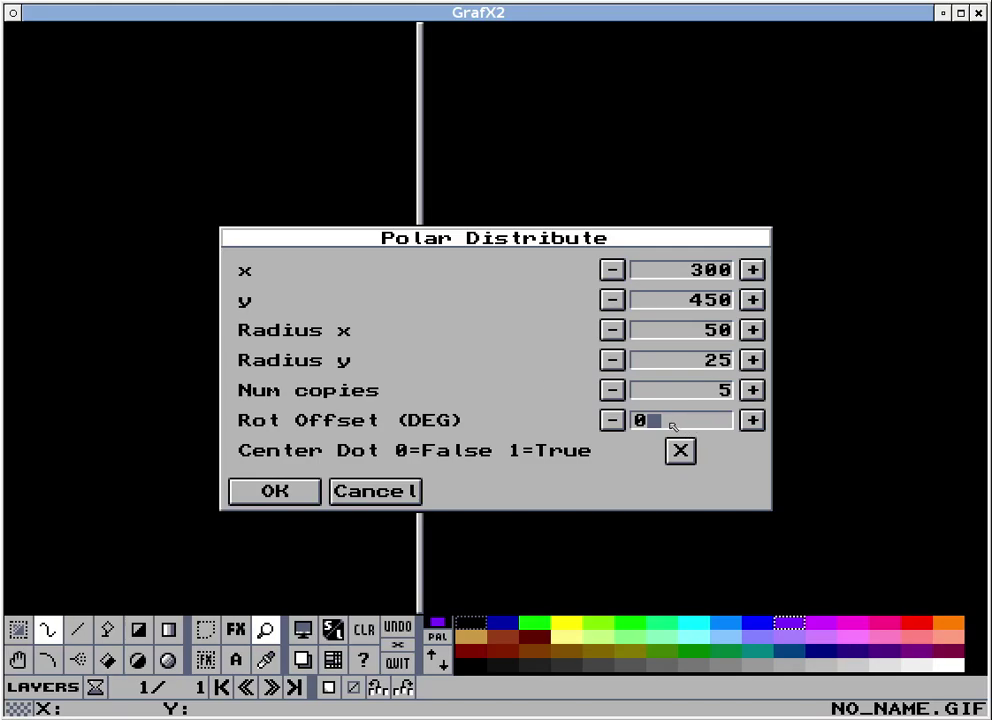
{"action": "key", "text": "BackSpace"}
{"action": "type", "text": "90"}
{"action": "left_click", "coordinate": [688, 453]}
Step: Place the five dots, then draw straight lines forming the pentagon's left half and half its top edge
{"action": "left_click", "coordinate": [285, 494]}
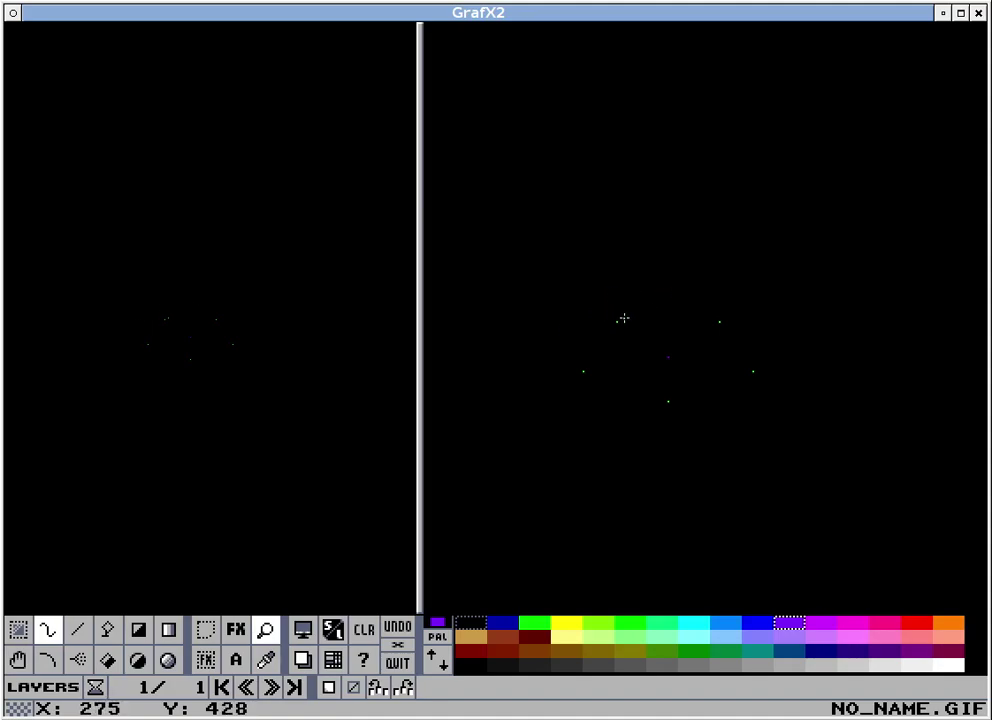
{"action": "scroll", "coordinate": [655, 333], "scroll_direction": "up", "scroll_amount": 1}
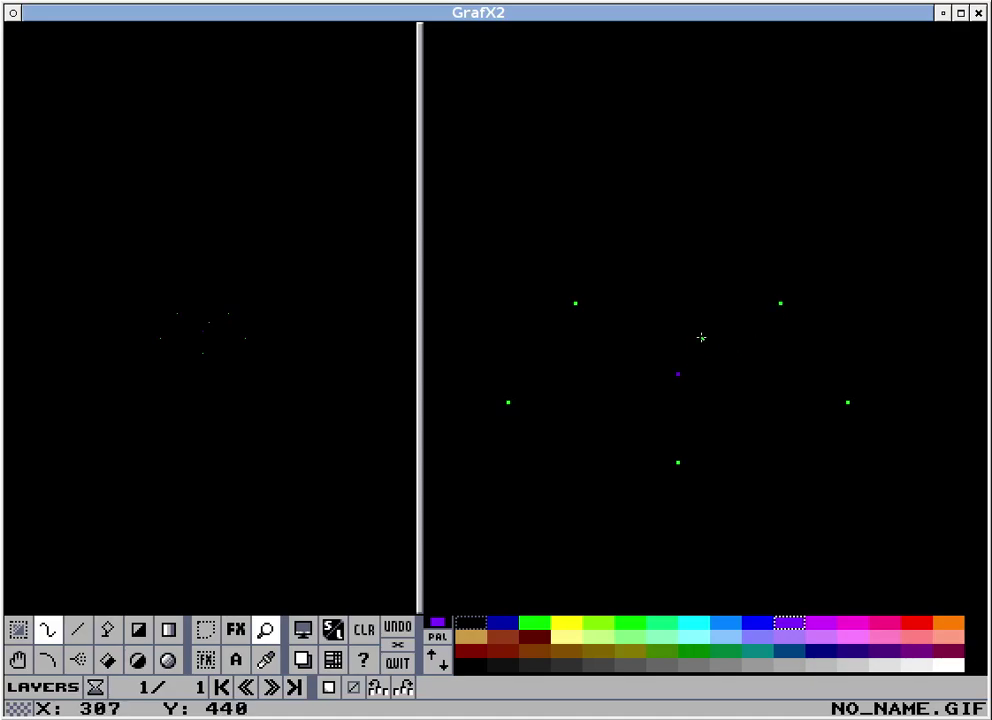
{"action": "key", "text": "l"}
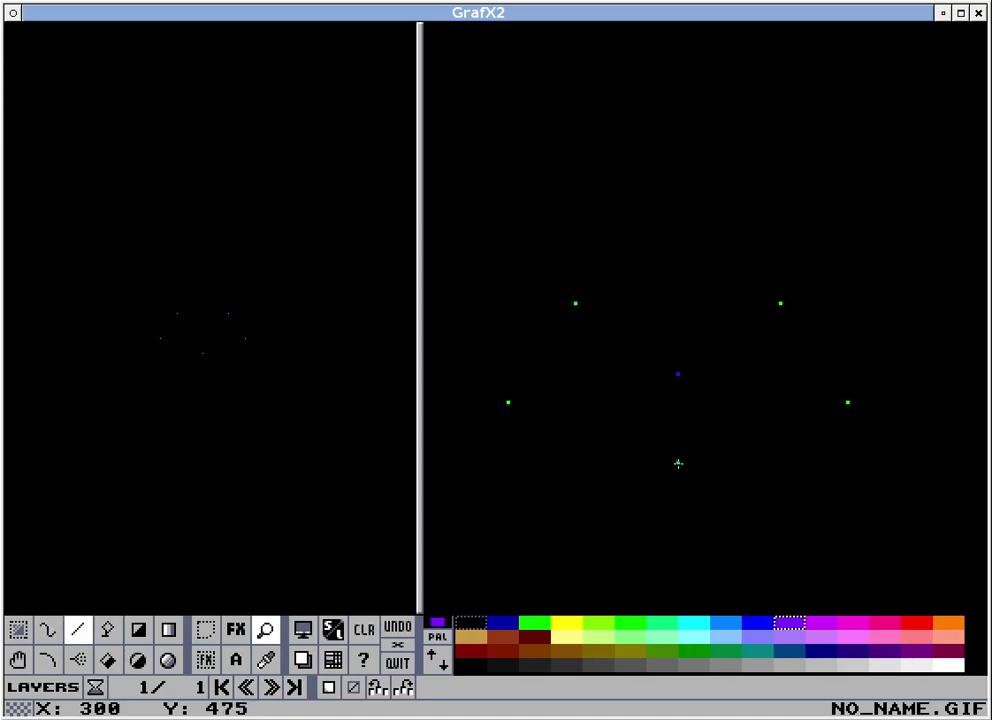
{"action": "left_click_drag", "start_coordinate": [678, 462], "coordinate": [575, 303]}
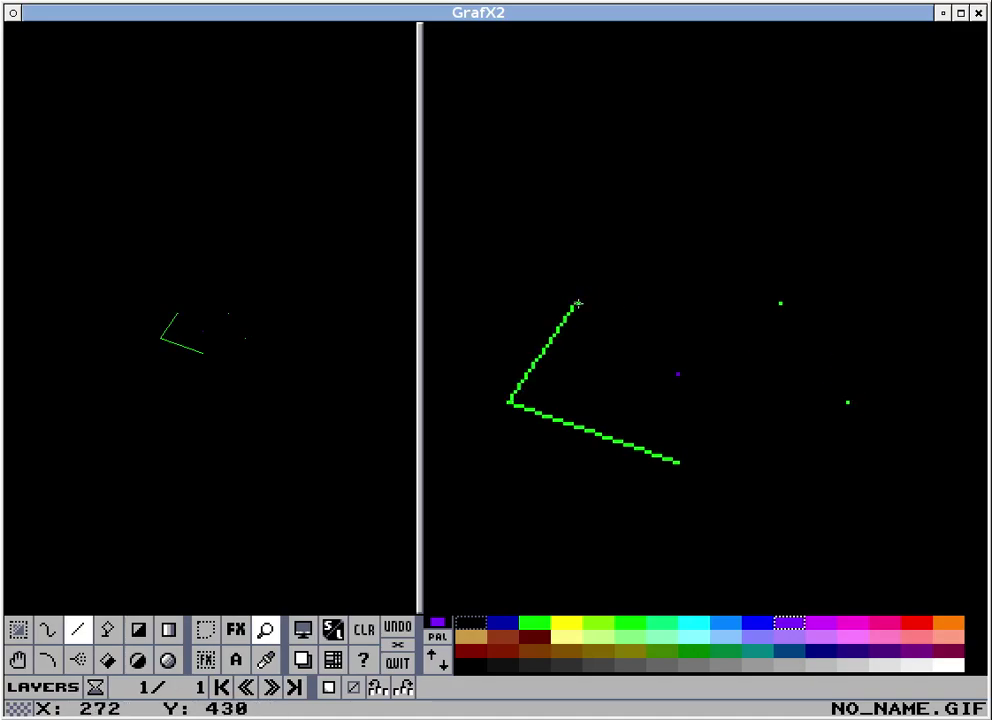
{"action": "left_click_drag", "start_coordinate": [575, 303], "coordinate": [695, 302]}
Step: Copy the left half of the pentagon, flip it horizontally and stamp it on the right side
{"action": "key", "text": "b"}
{"action": "mouse_move", "coordinate": [490, 270]}
{"action": "left_mouse_down"}
{"action": "mouse_move", "coordinate": [742, 538]}
{"action": "mouse_move", "coordinate": [735, 525]}
{"action": "left_mouse_up"}
{"action": "key", "text": "x"}
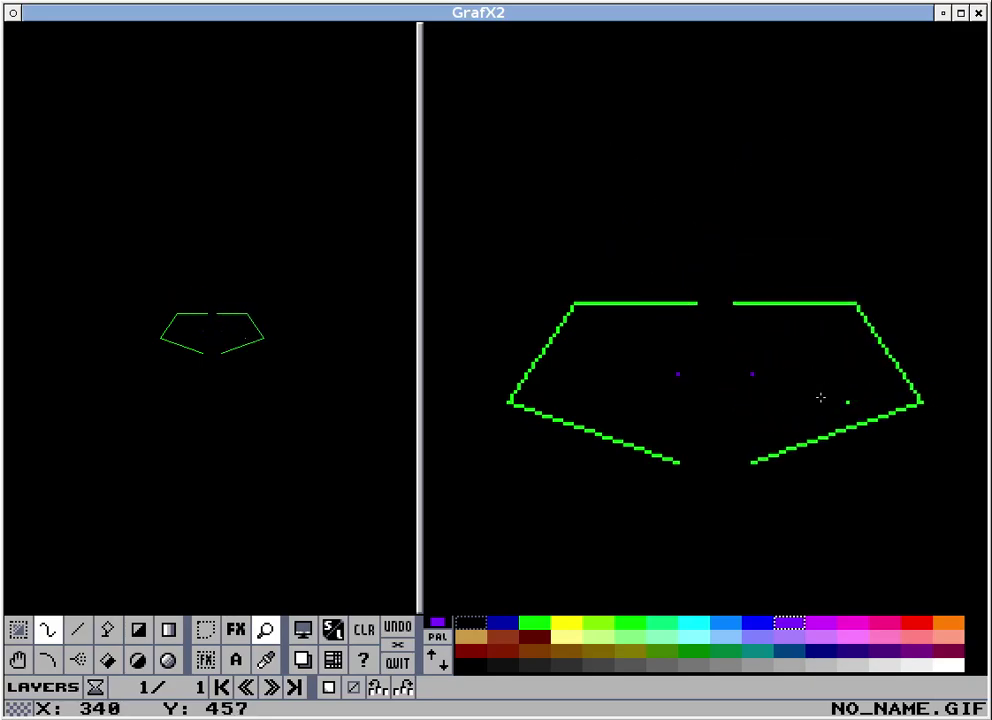
{"action": "left_click", "coordinate": [747, 399]}
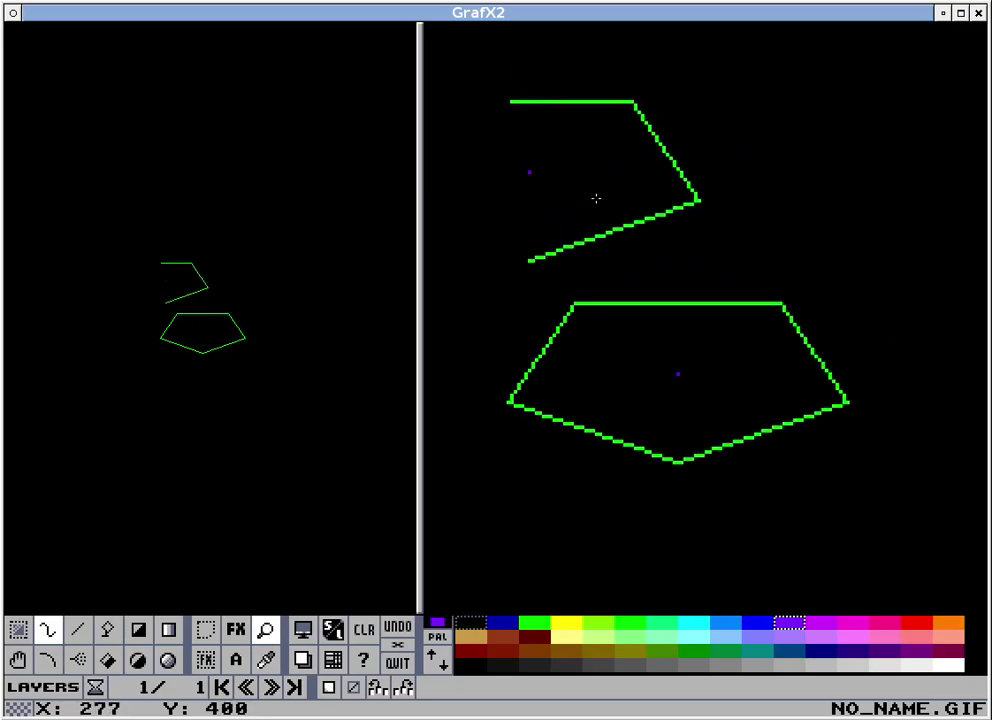
{"action": "key", "text": "period"}
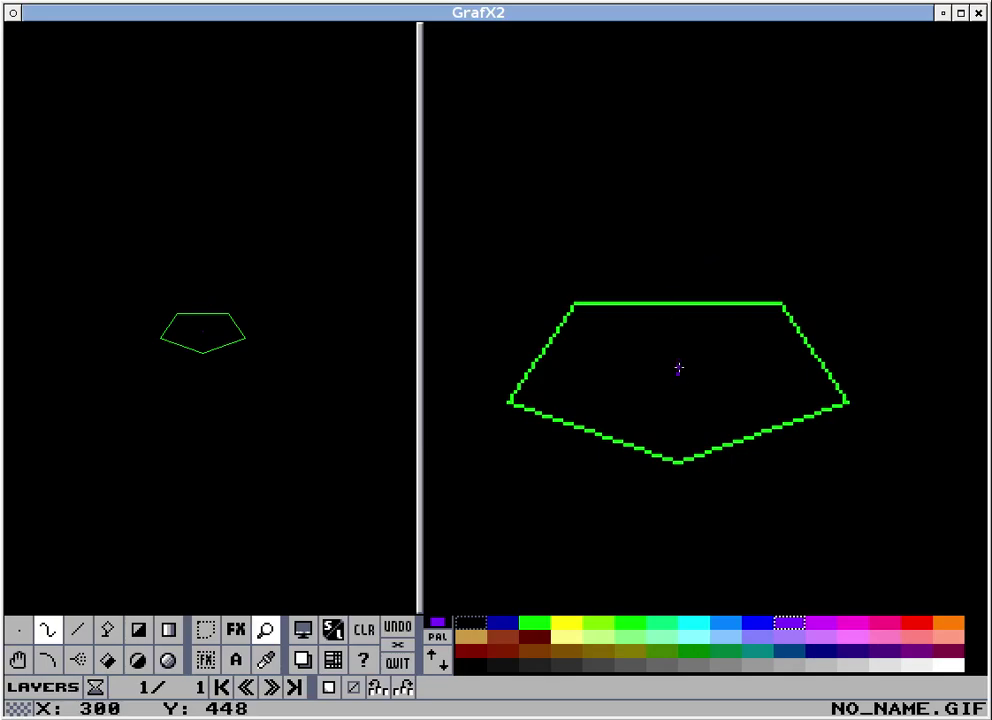
Step: Draw a vertical purple axis up from the pentagon centre and copy the whole pentagon as a brush
{"action": "key", "text": "l"}
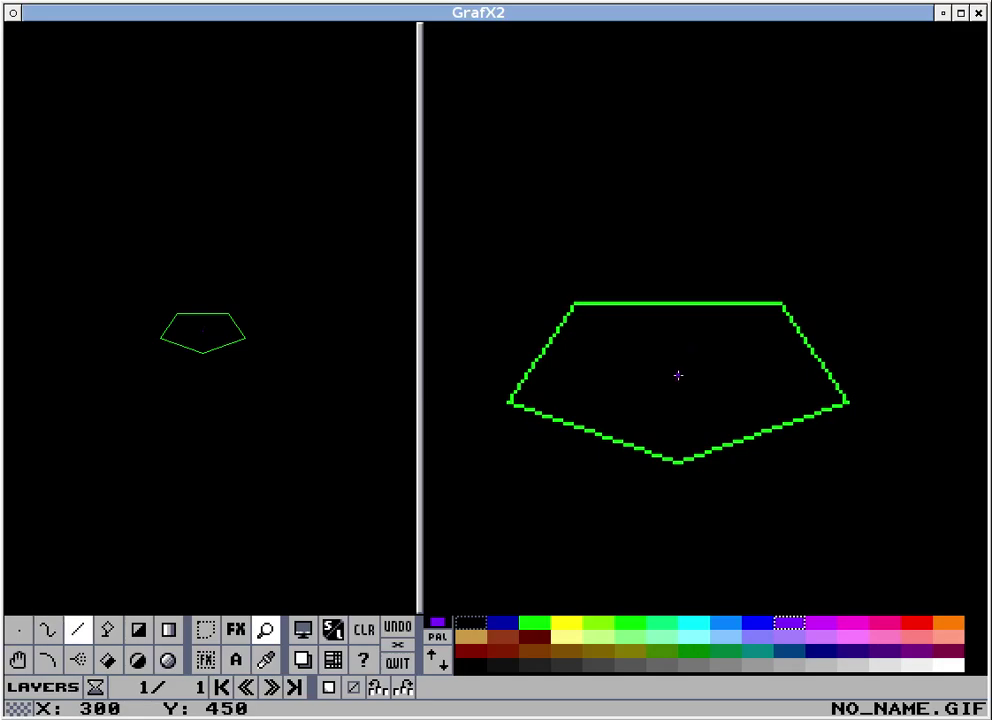
{"action": "left_click_drag", "start_coordinate": [676, 374], "coordinate": [678, 122]}
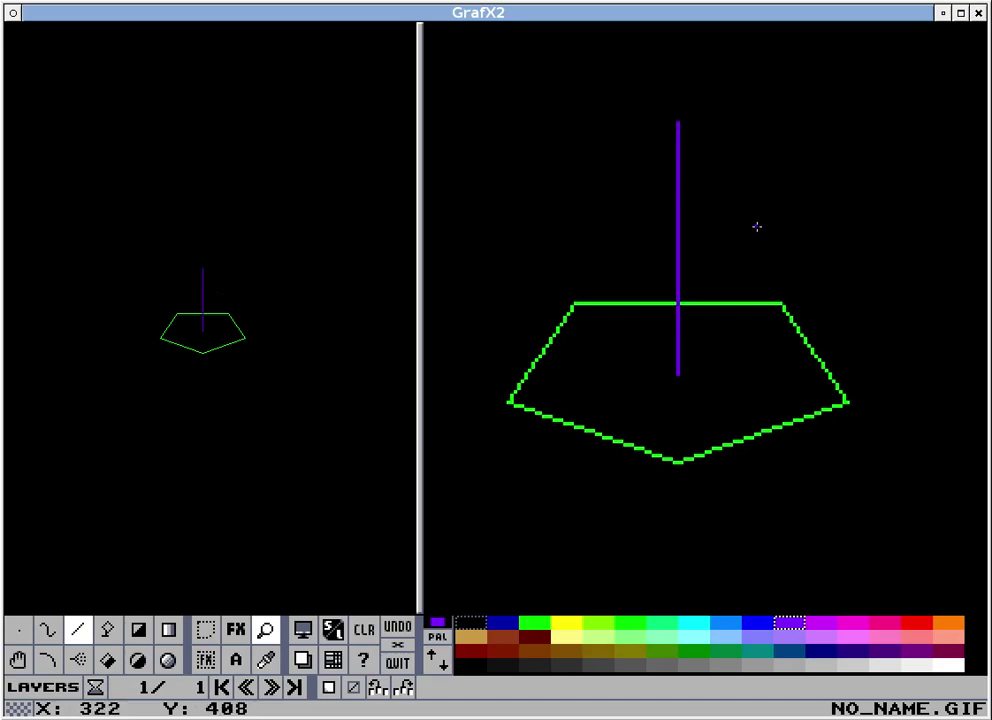
{"action": "key", "text": "b"}
{"action": "mouse_move", "coordinate": [483, 270]}
{"action": "left_mouse_down"}
{"action": "mouse_move", "coordinate": [804, 501]}
{"action": "mouse_move", "coordinate": [869, 494]}
{"action": "left_mouse_up"}
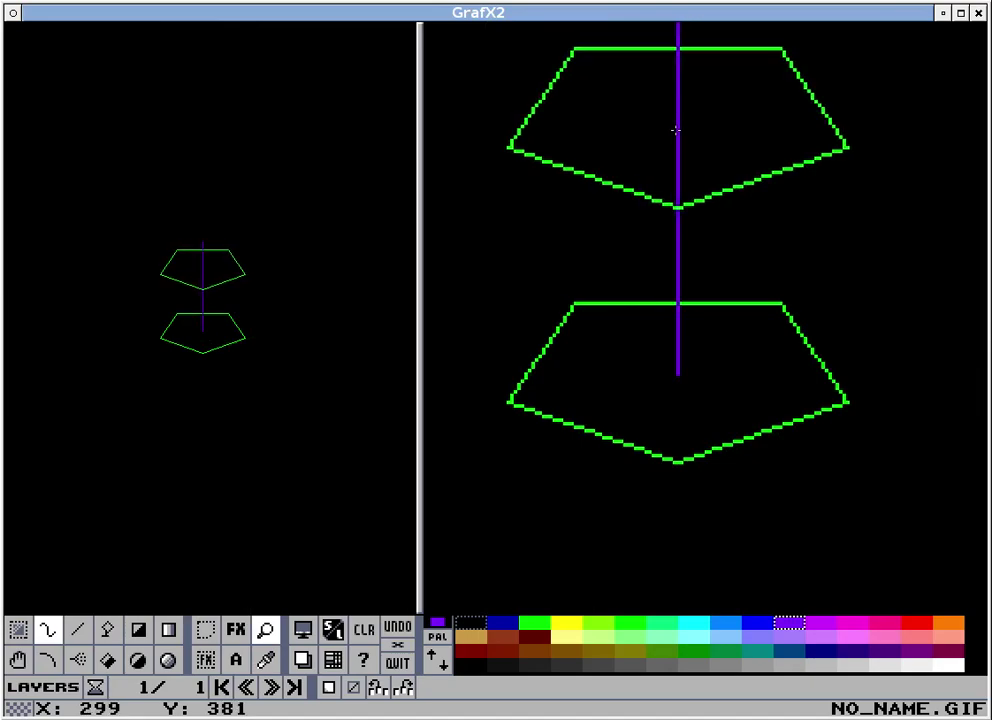
{"action": "scroll", "coordinate": [675, 130], "scroll_direction": "down", "scroll_amount": 2}
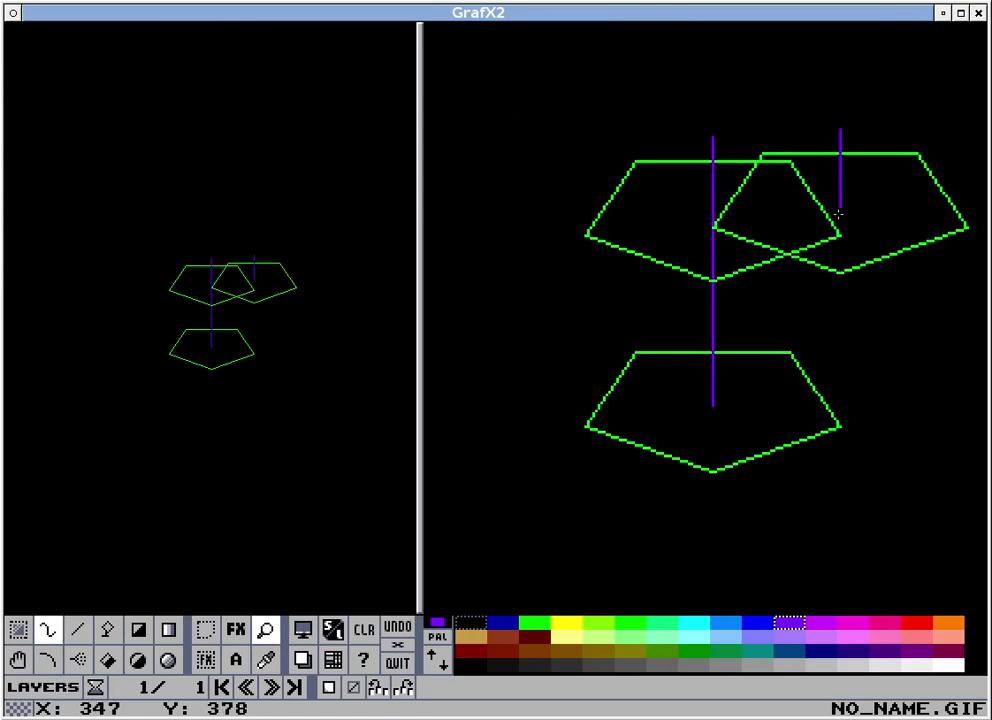
{"action": "scroll", "coordinate": [758, 284], "scroll_direction": "up", "scroll_amount": 2}
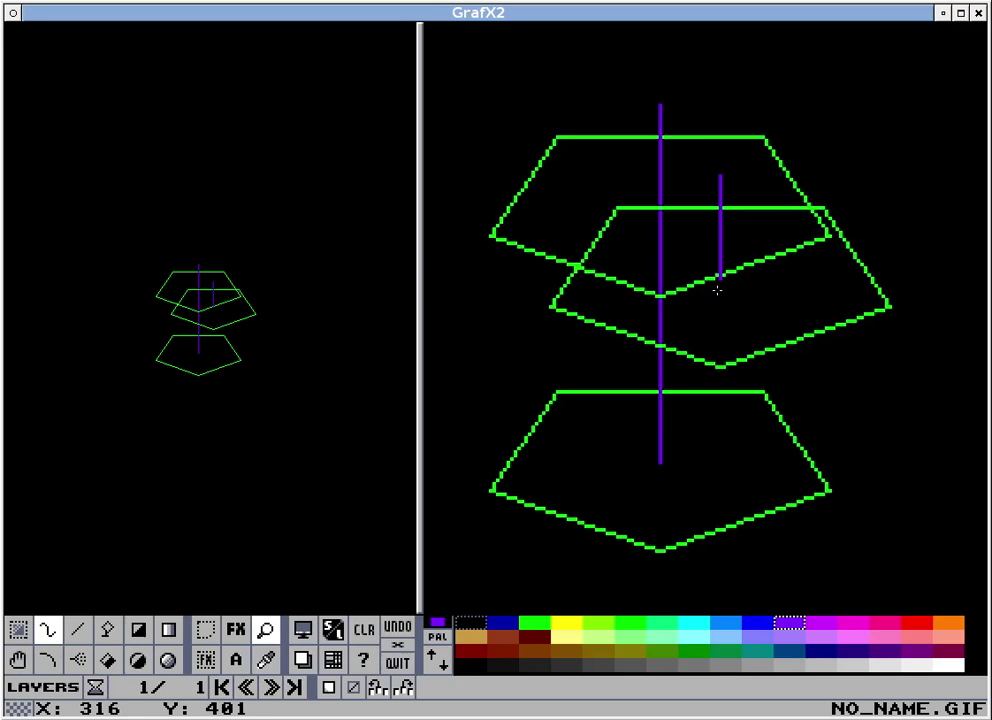
{"action": "key", "text": "period"}
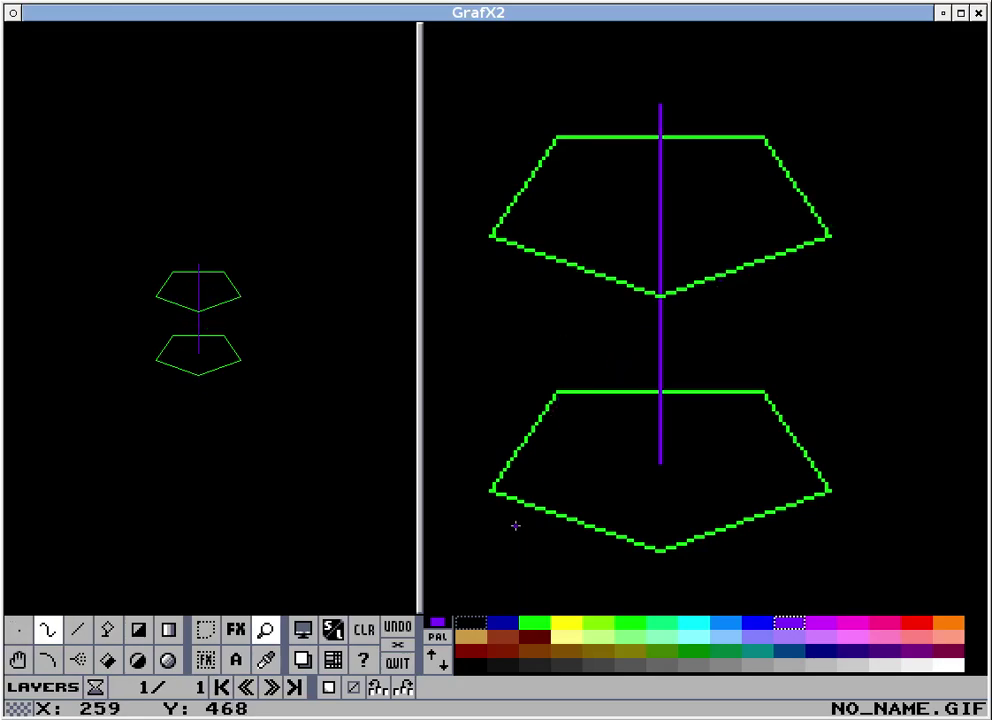
{"action": "right_click", "coordinate": [437, 636]}
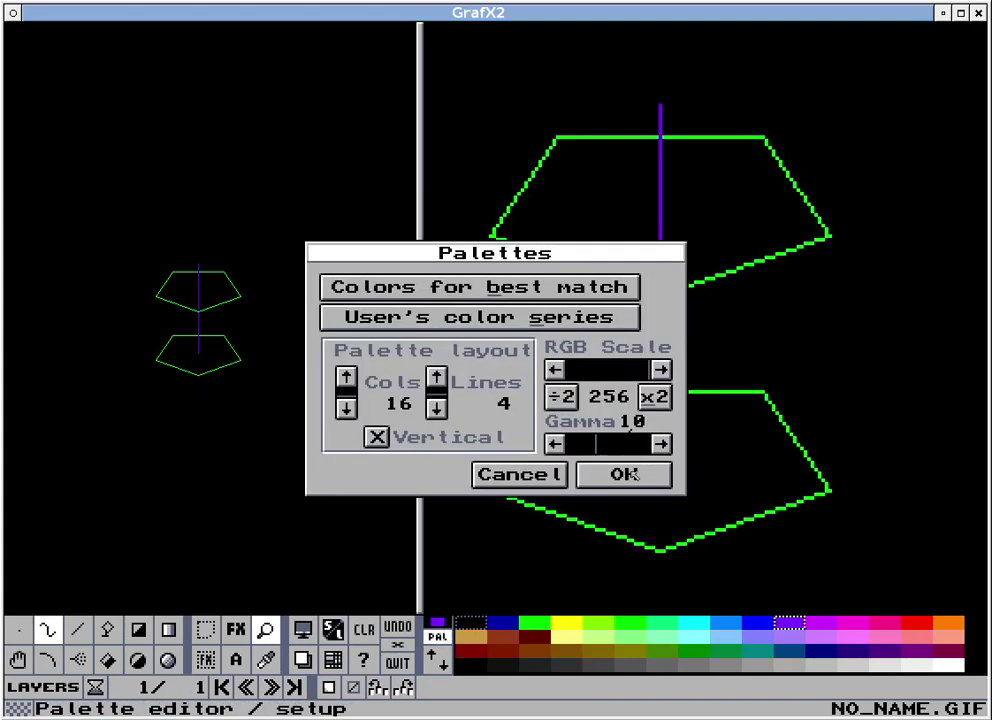
{"action": "left_click", "coordinate": [625, 475]}
{"action": "left_click", "coordinate": [437, 636]}
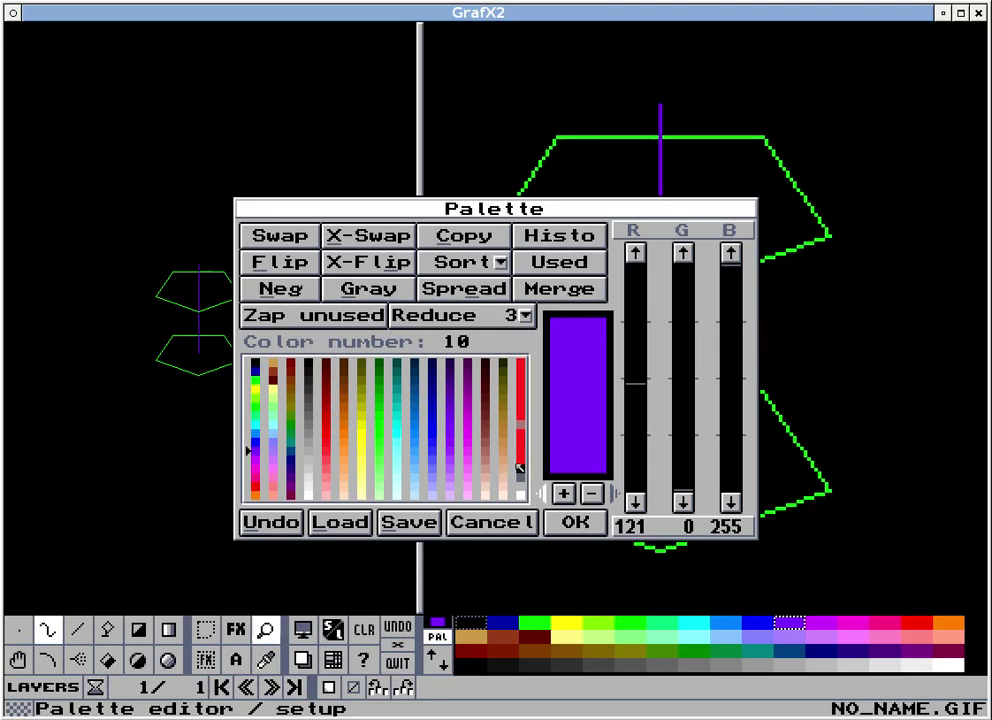
{"action": "left_click", "coordinate": [583, 521]}
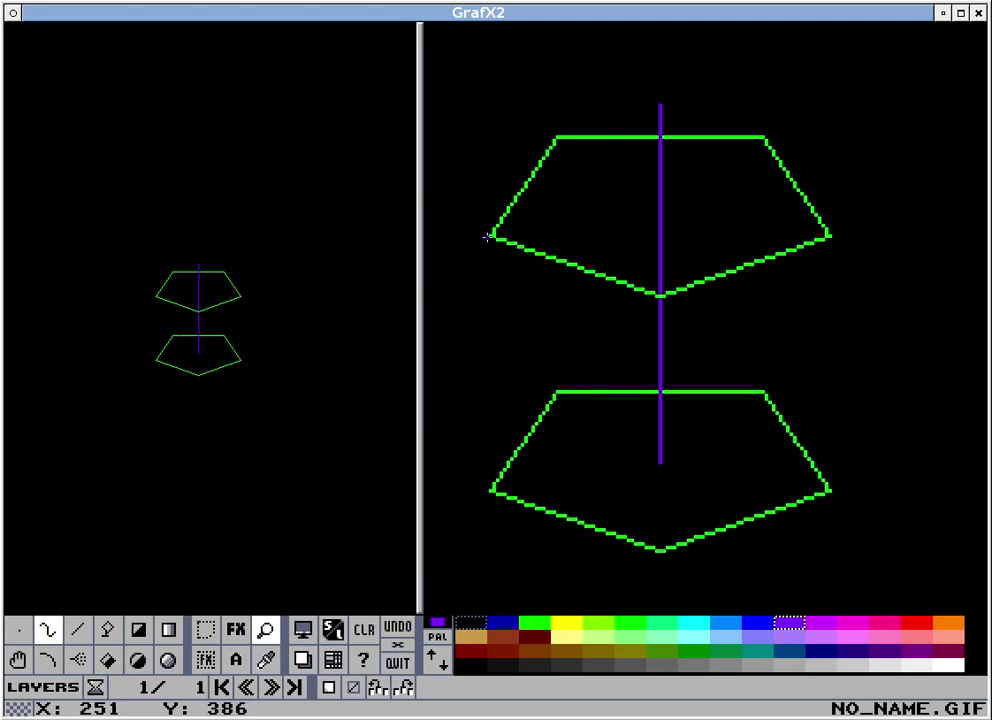
Step: Replace a wobbly freehand edge with straight left and right vertical edges joining the pentagons
{"action": "left_click_drag", "start_coordinate": [488, 236], "coordinate": [493, 467]}
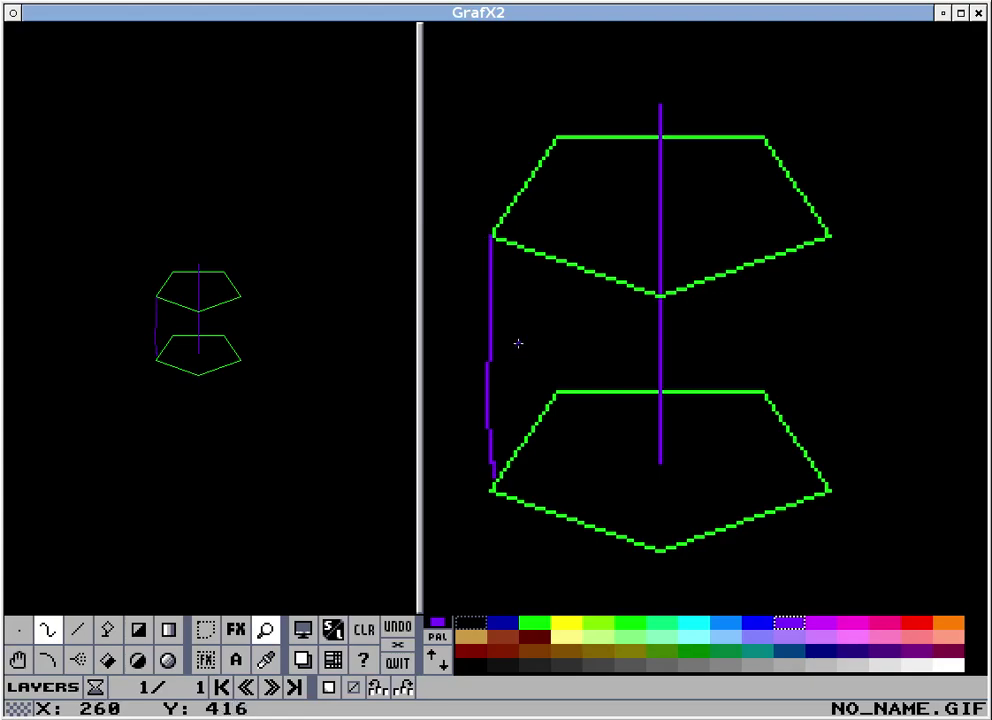
{"action": "key", "text": "u"}
{"action": "key", "text": "l"}
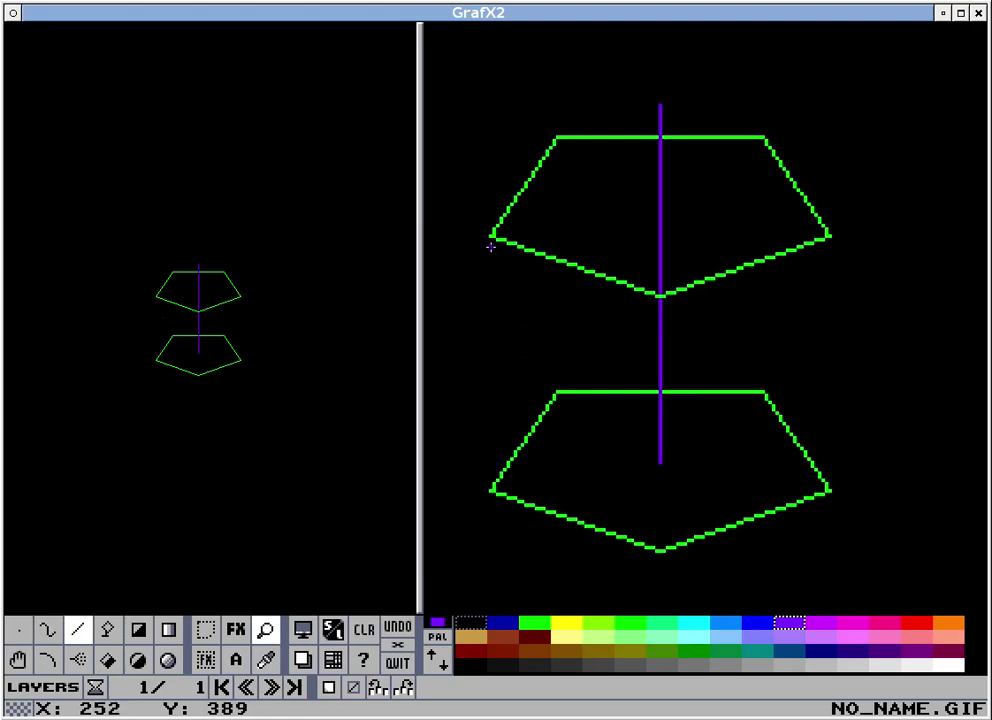
{"action": "left_click_drag", "start_coordinate": [490, 237], "coordinate": [490, 490]}
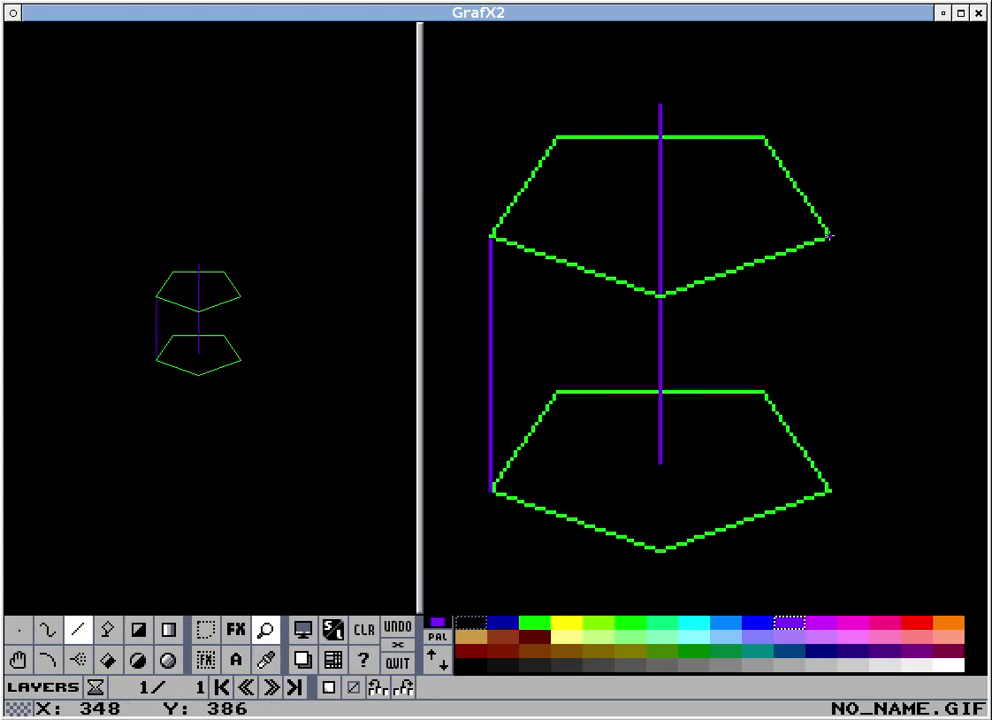
{"action": "left_click_drag", "start_coordinate": [828, 236], "coordinate": [828, 488]}
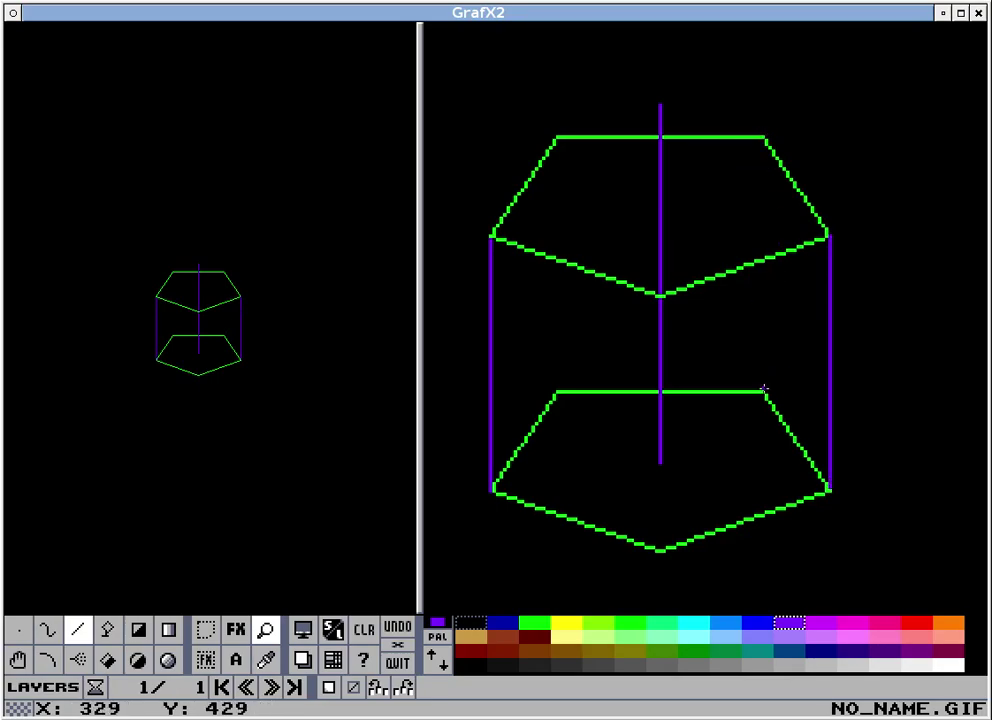
Step: Draw the back vertical edges and two roof lines from the back top corners to the apex
{"action": "left_click_drag", "start_coordinate": [764, 389], "coordinate": [762, 142]}
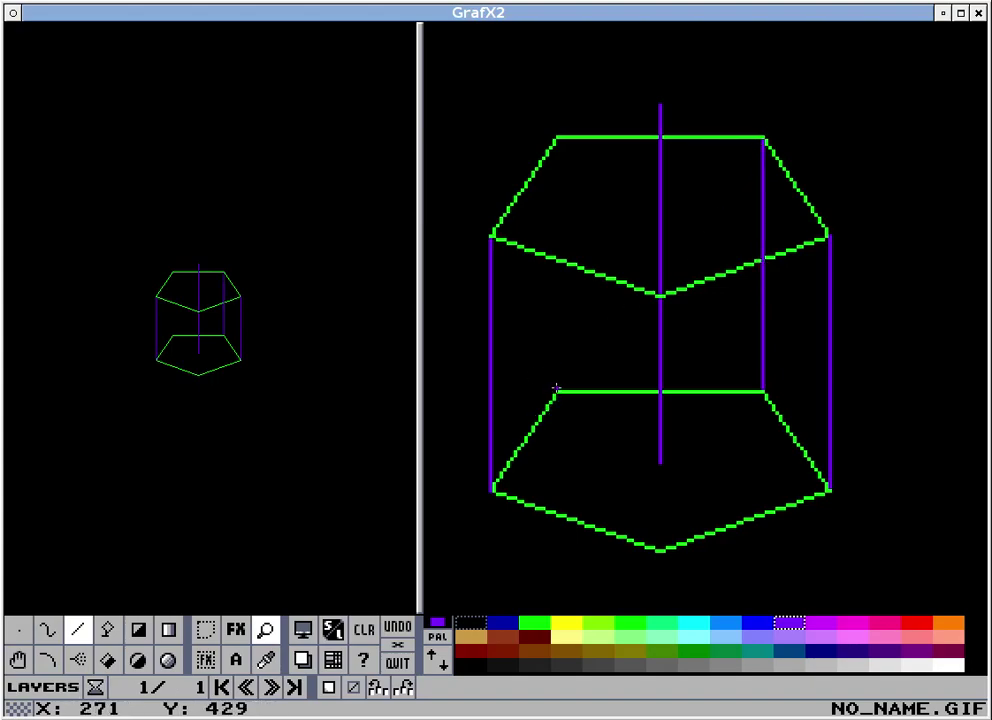
{"action": "left_click_drag", "start_coordinate": [557, 390], "coordinate": [557, 140]}
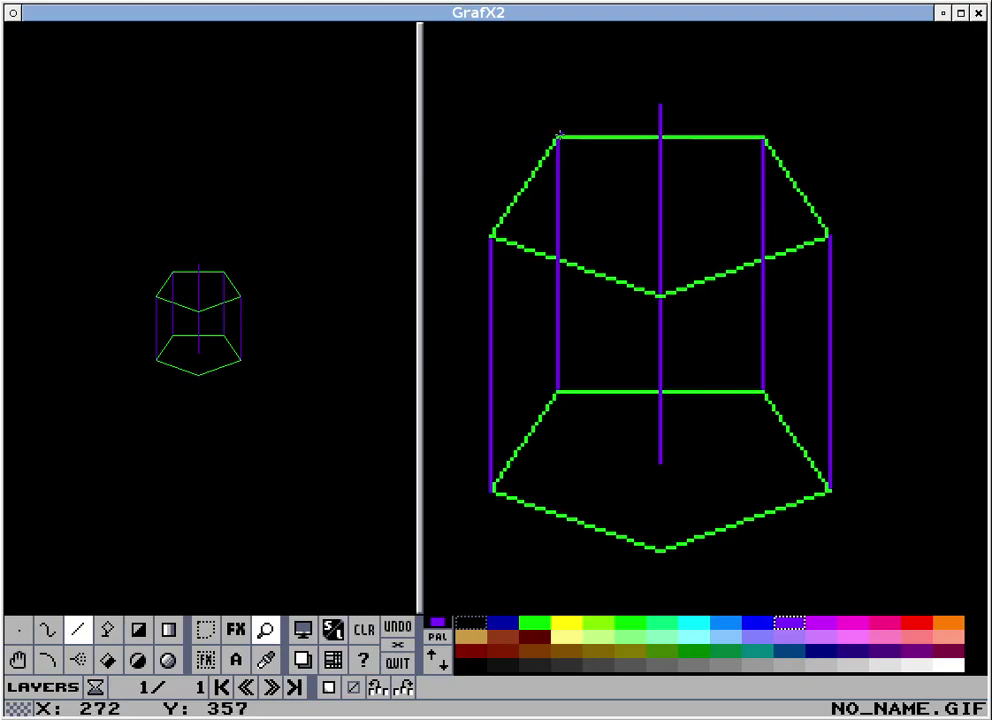
{"action": "left_click_drag", "start_coordinate": [557, 136], "coordinate": [660, 104]}
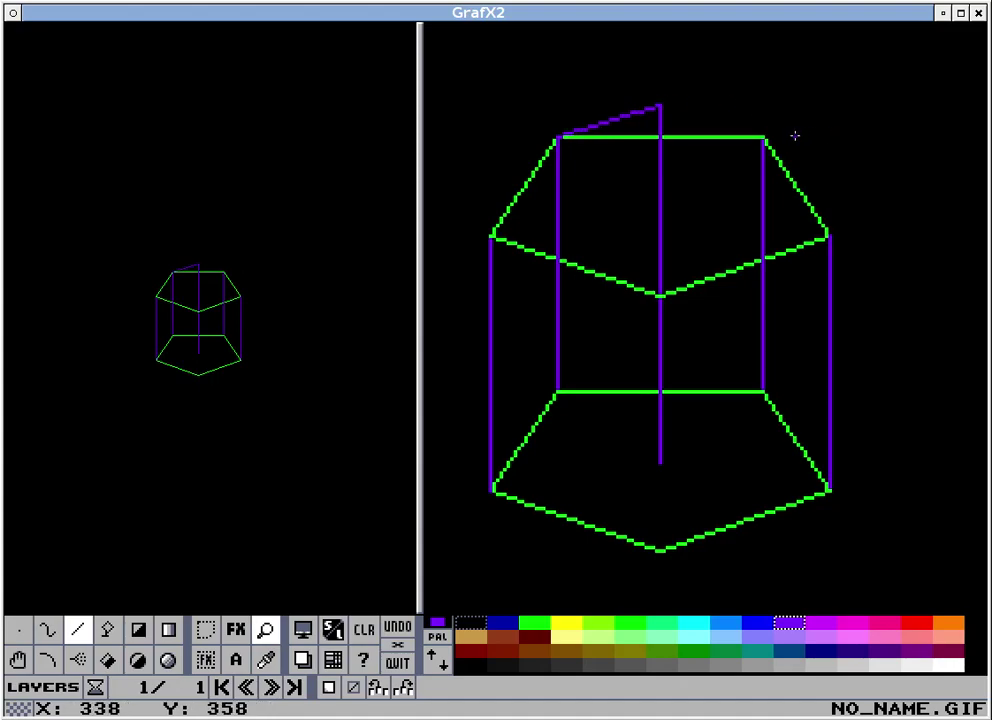
{"action": "left_click_drag", "start_coordinate": [762, 136], "coordinate": [662, 103]}
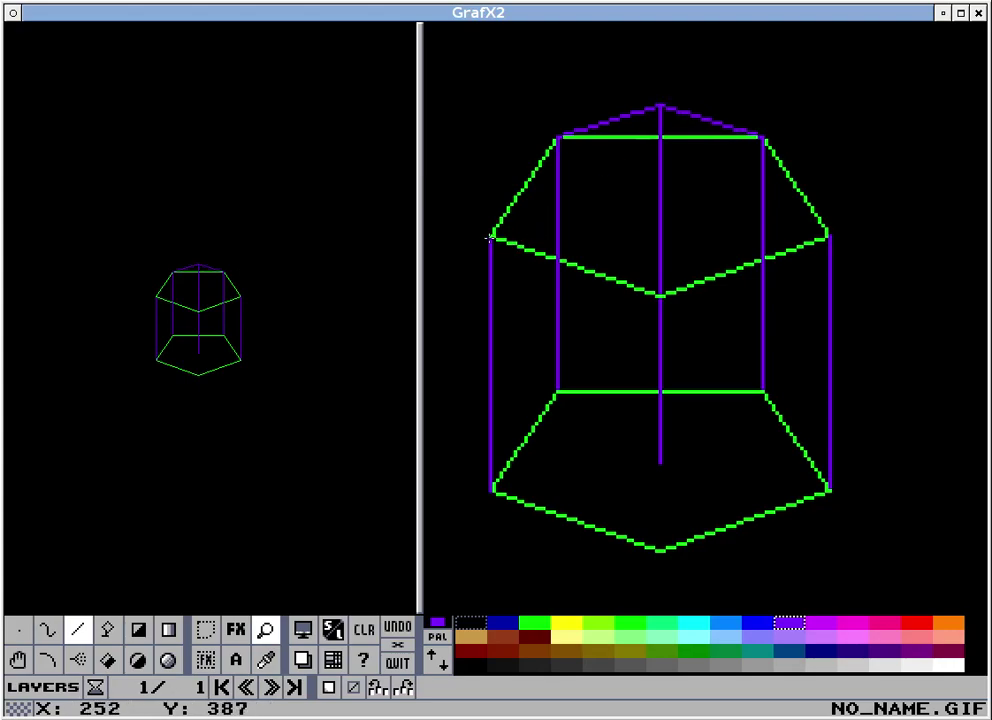
Step: Draw the front-left roof line to the apex, then copy and discard a piece of the wireframe
{"action": "left_click_drag", "start_coordinate": [491, 236], "coordinate": [660, 104]}
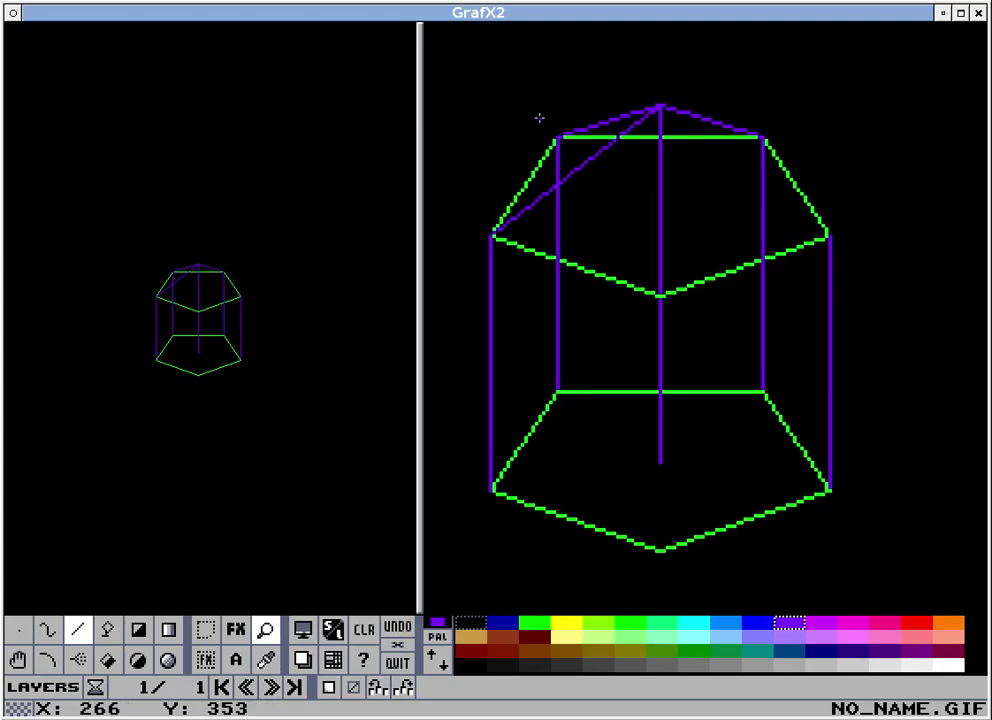
{"action": "key", "text": "b"}
{"action": "left_click_drag", "start_coordinate": [472, 76], "coordinate": [658, 384]}
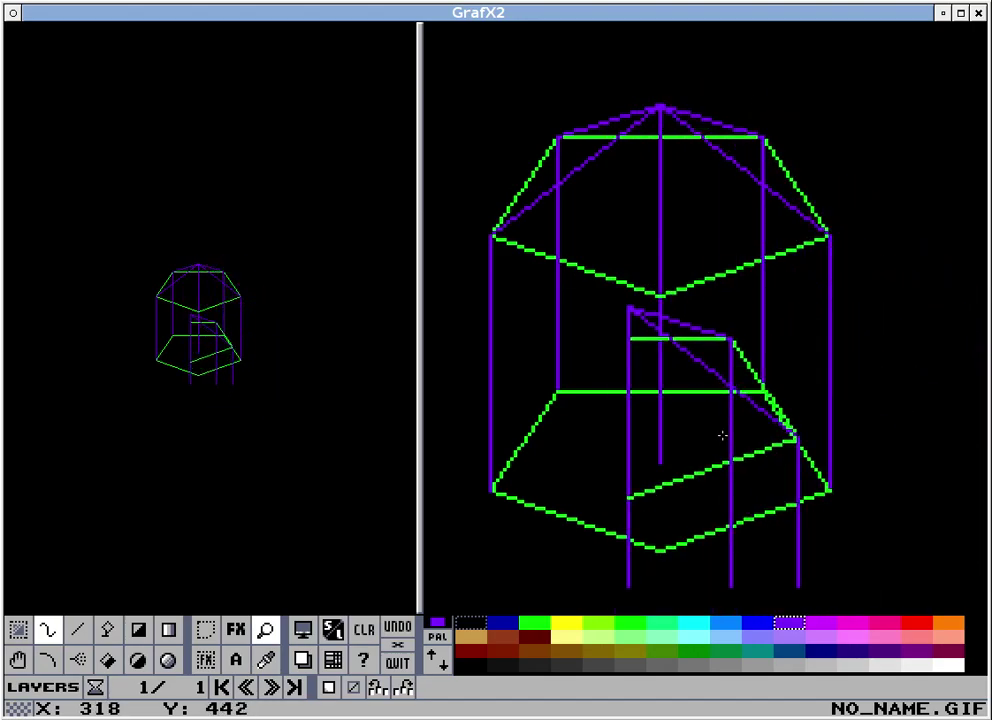
{"action": "key", "text": "Escape"}
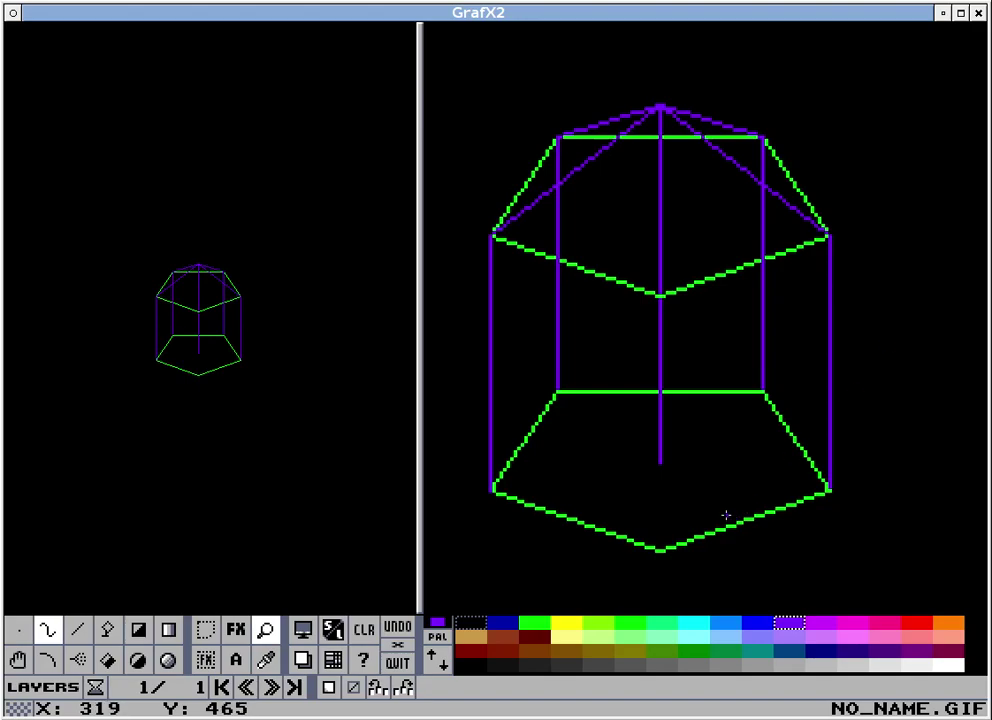
Step: Draw the door's two purple vertical sides on the lower front-right wall
{"action": "left_click_drag", "start_coordinate": [722, 528], "coordinate": [728, 470]}
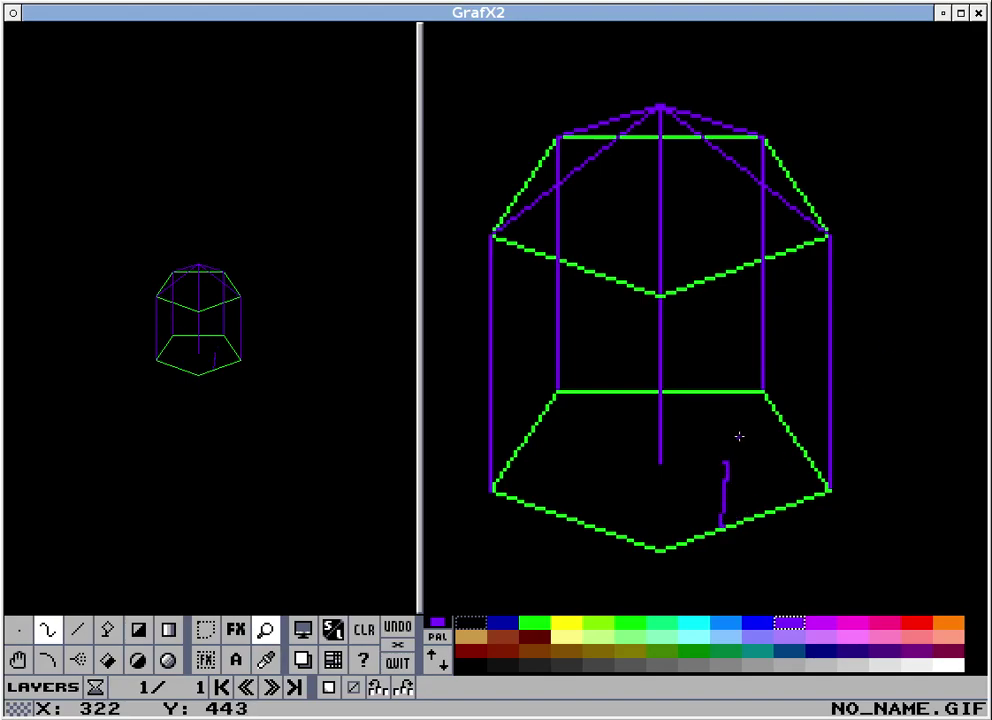
{"action": "right_click", "coordinate": [740, 437]}
{"action": "key", "text": "l"}
{"action": "left_click_drag", "start_coordinate": [704, 533], "coordinate": [704, 456]}
{"action": "left_click_drag", "start_coordinate": [760, 514], "coordinate": [763, 431]}
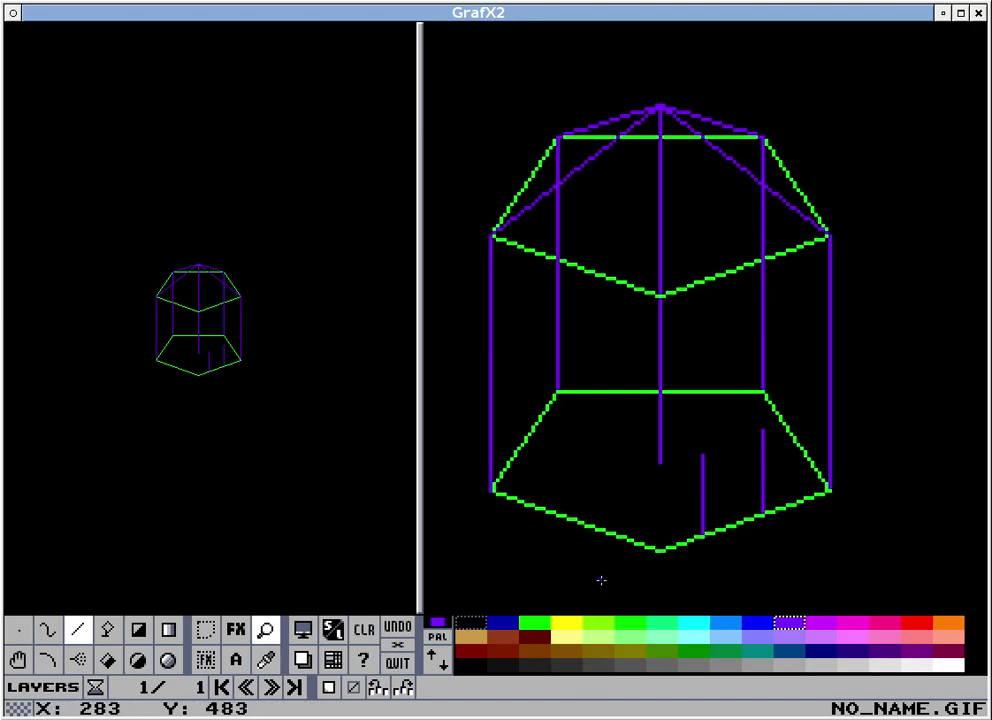
Step: Stamp a copied slanted pentagon edge as the door top and paint the stray green stub black
{"action": "key", "text": "b"}
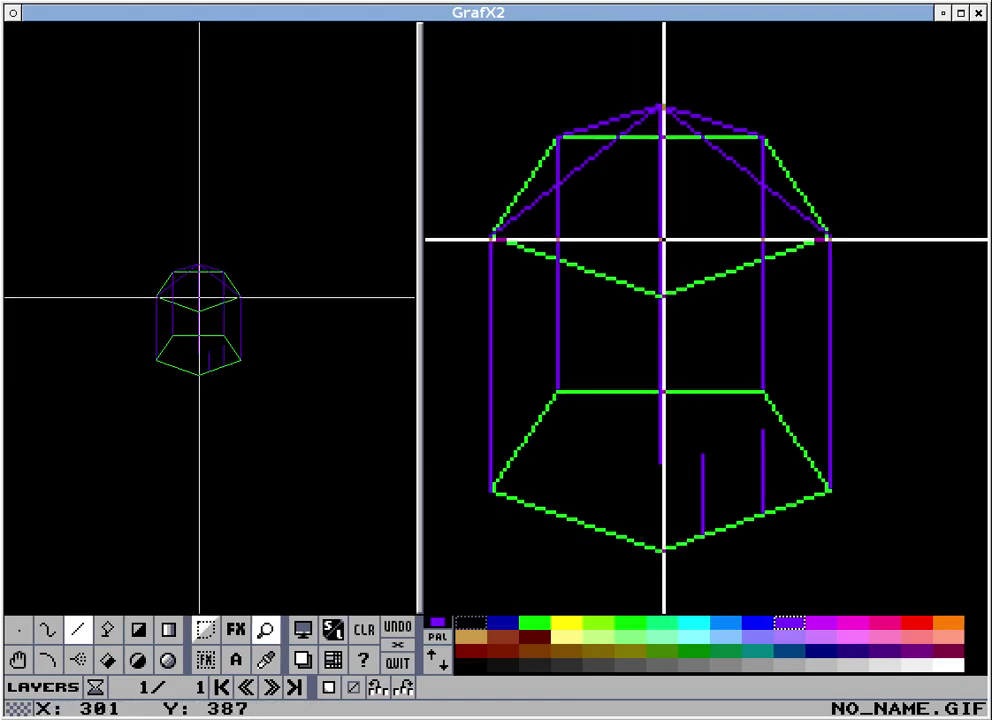
{"action": "mouse_move", "coordinate": [663, 238]}
{"action": "left_mouse_down"}
{"action": "mouse_move", "coordinate": [670, 258]}
{"action": "mouse_move", "coordinate": [772, 329]}
{"action": "mouse_move", "coordinate": [827, 327]}
{"action": "left_mouse_up"}
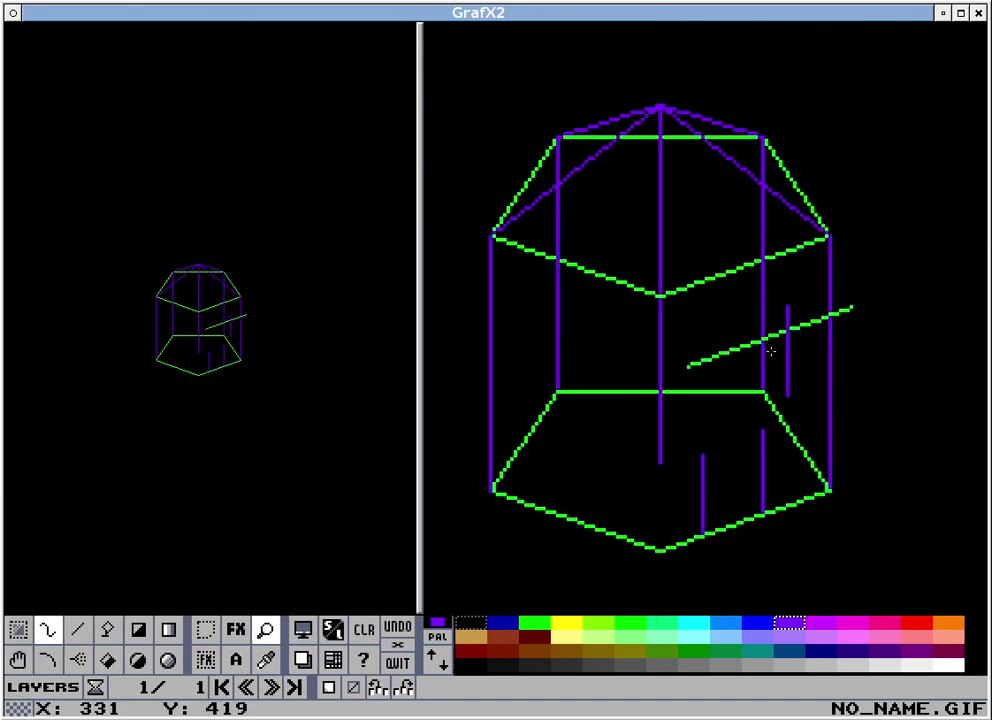
{"action": "left_click", "coordinate": [744, 452]}
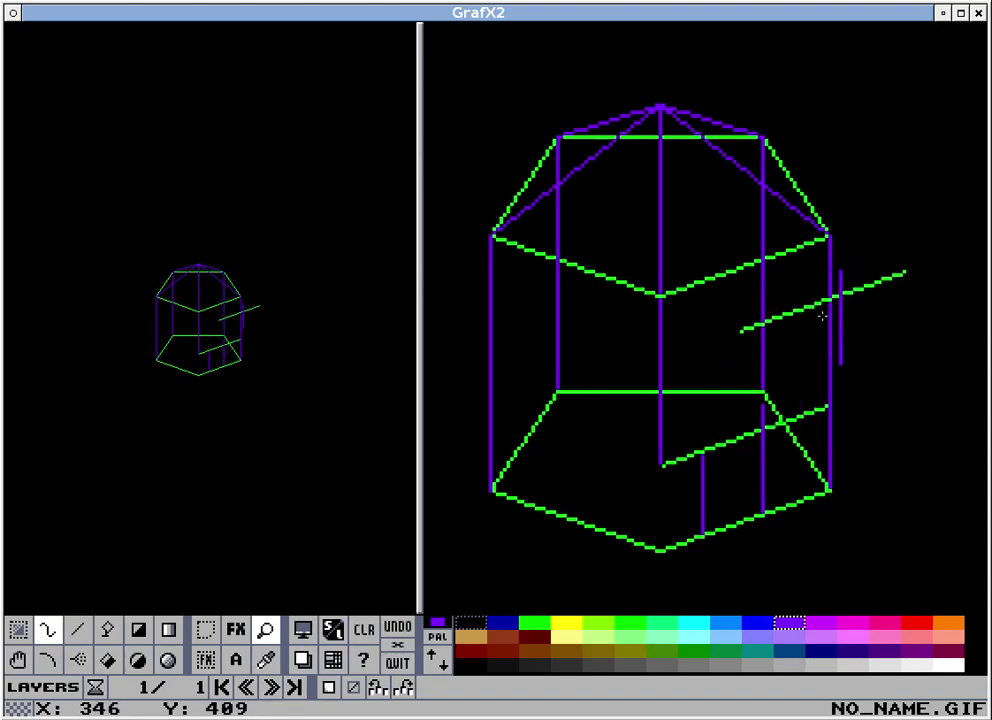
{"action": "key", "text": "period"}
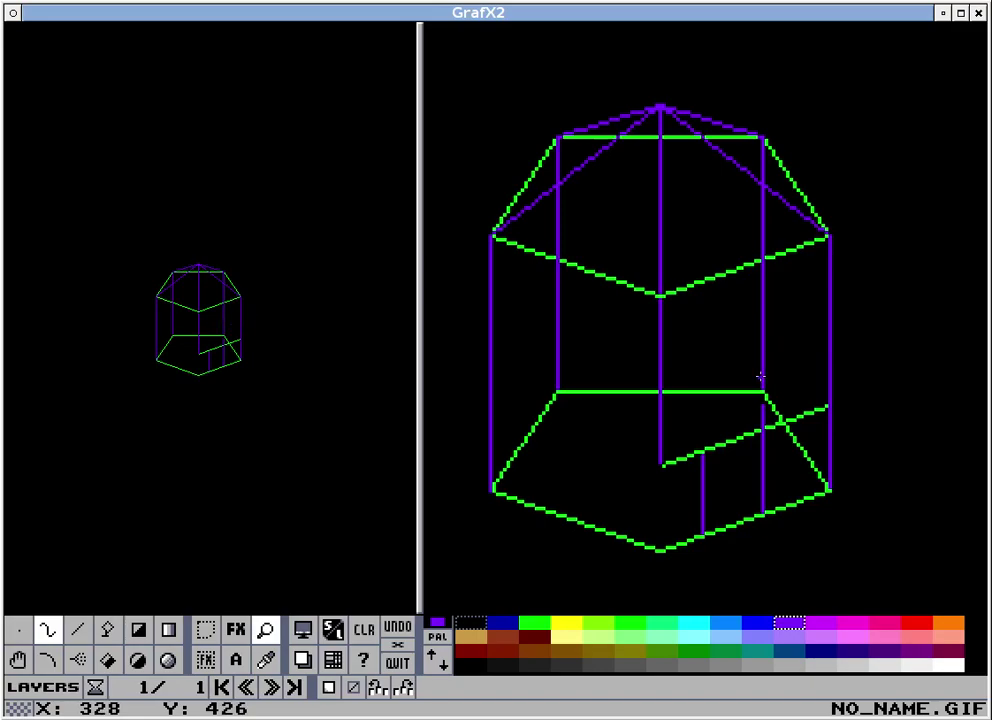
{"action": "left_click", "coordinate": [472, 622]}
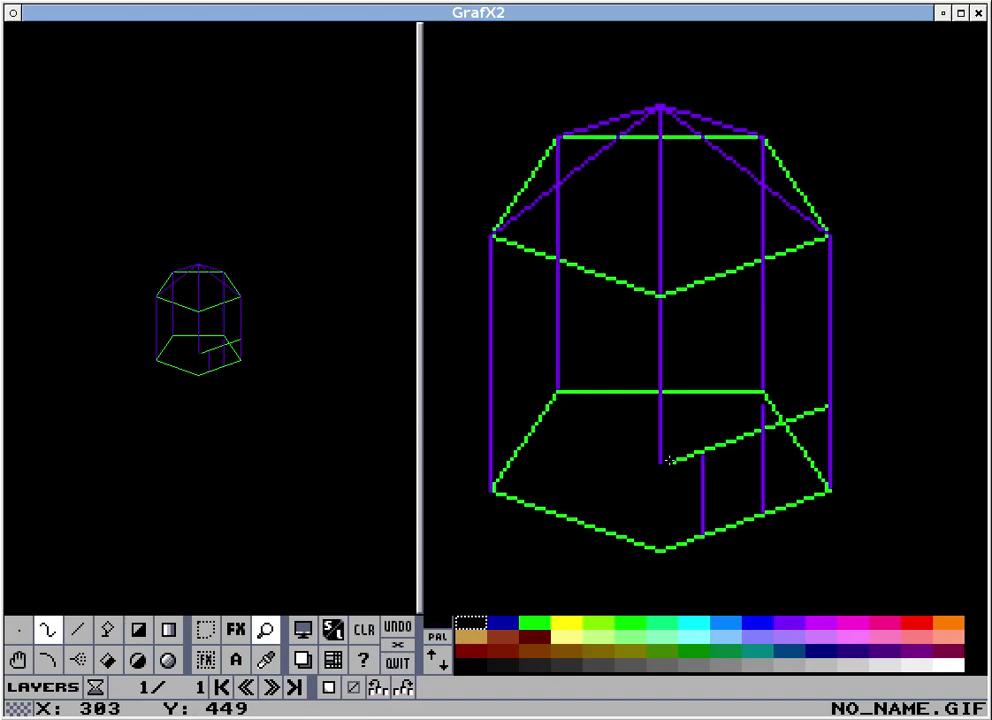
{"action": "mouse_move", "coordinate": [668, 460]}
{"action": "left_mouse_down"}
{"action": "mouse_move", "coordinate": [683, 463]}
{"action": "mouse_move", "coordinate": [689, 451]}
{"action": "mouse_move", "coordinate": [683, 461]}
{"action": "left_mouse_up"}
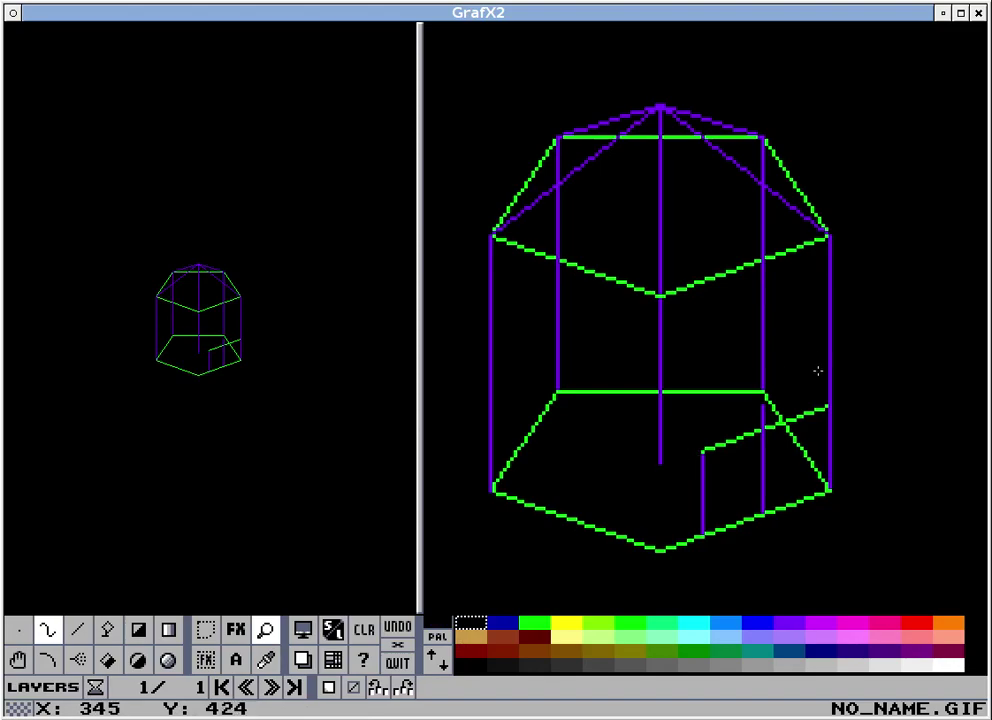
Step: Cover the overlapping lines right of the door with two black filled rectangles
{"action": "key", "text": "r"}
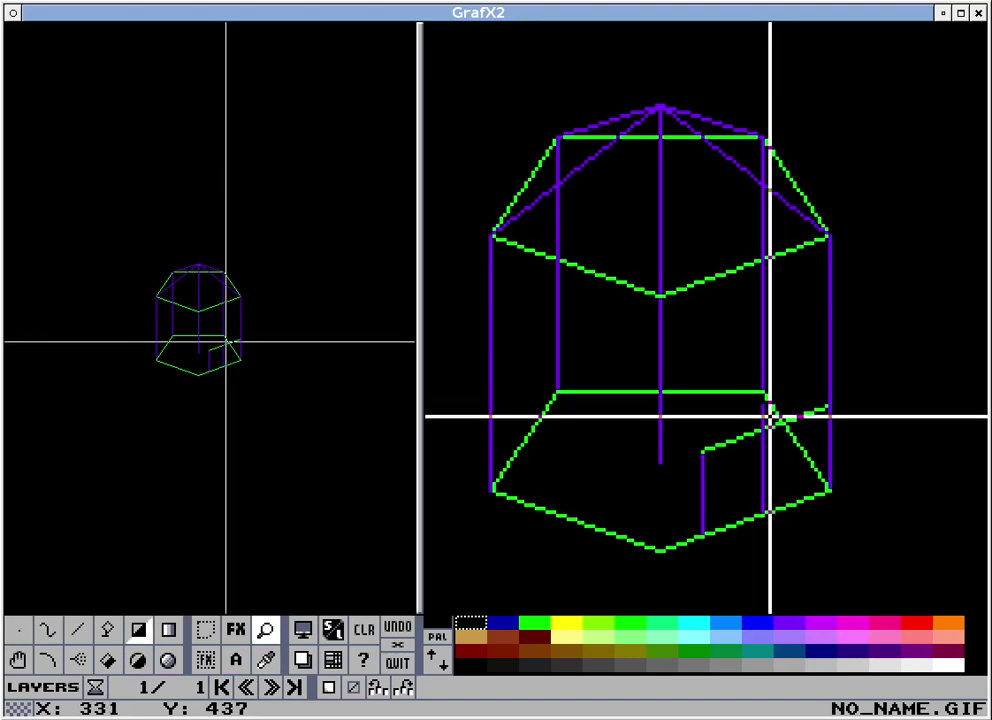
{"action": "left_click_drag", "start_coordinate": [766, 416], "coordinate": [824, 458]}
{"action": "left_click_drag", "start_coordinate": [745, 371], "coordinate": [790, 426]}
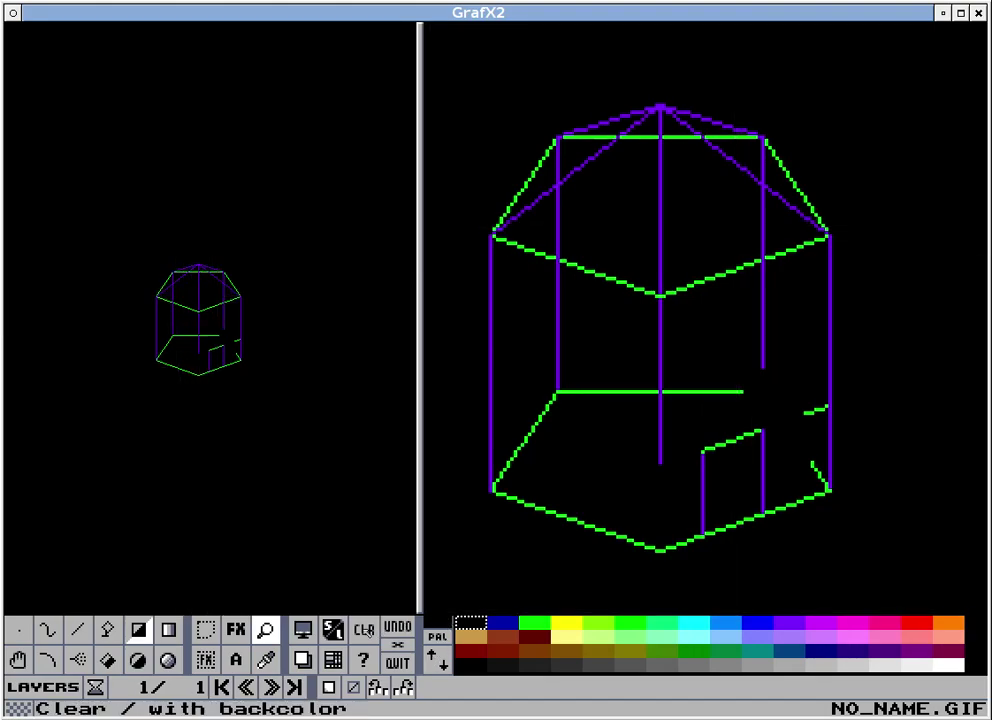
Step: Wipe the canvas to black, then launch the polar_copy brush script and cancel its settings
{"action": "left_click", "coordinate": [364, 630]}
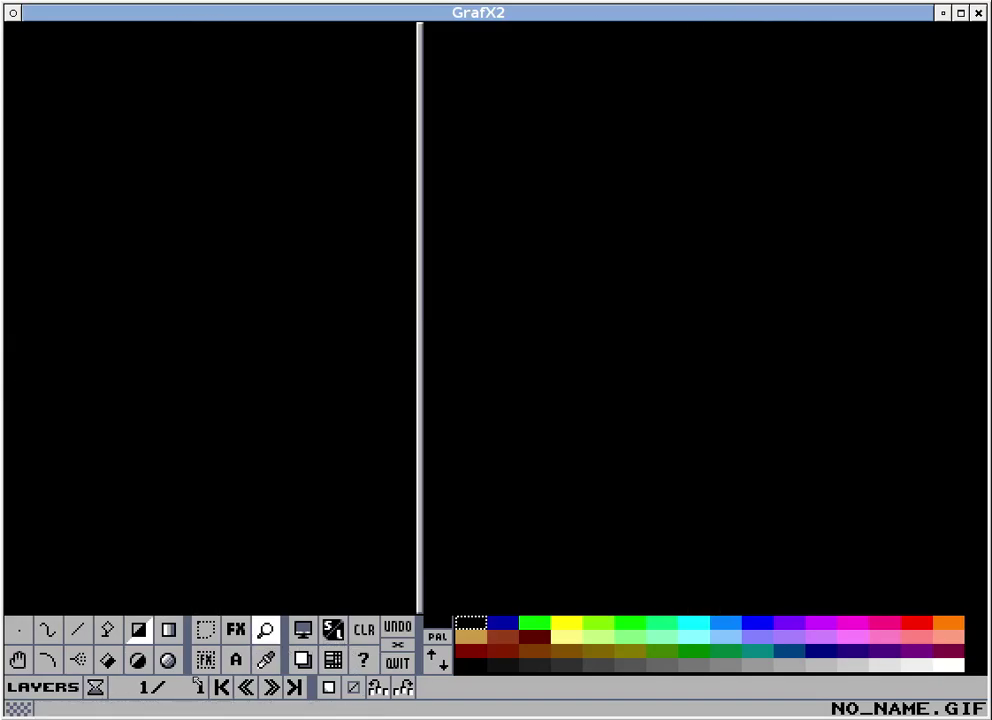
{"action": "right_click", "coordinate": [205, 659]}
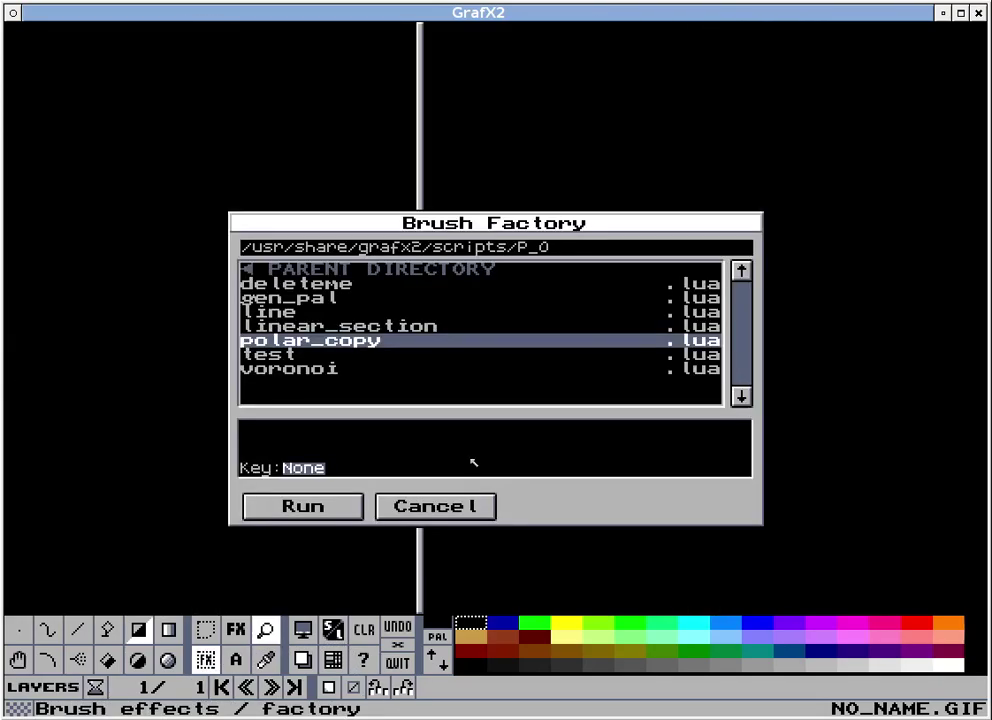
{"action": "left_click", "coordinate": [348, 505]}
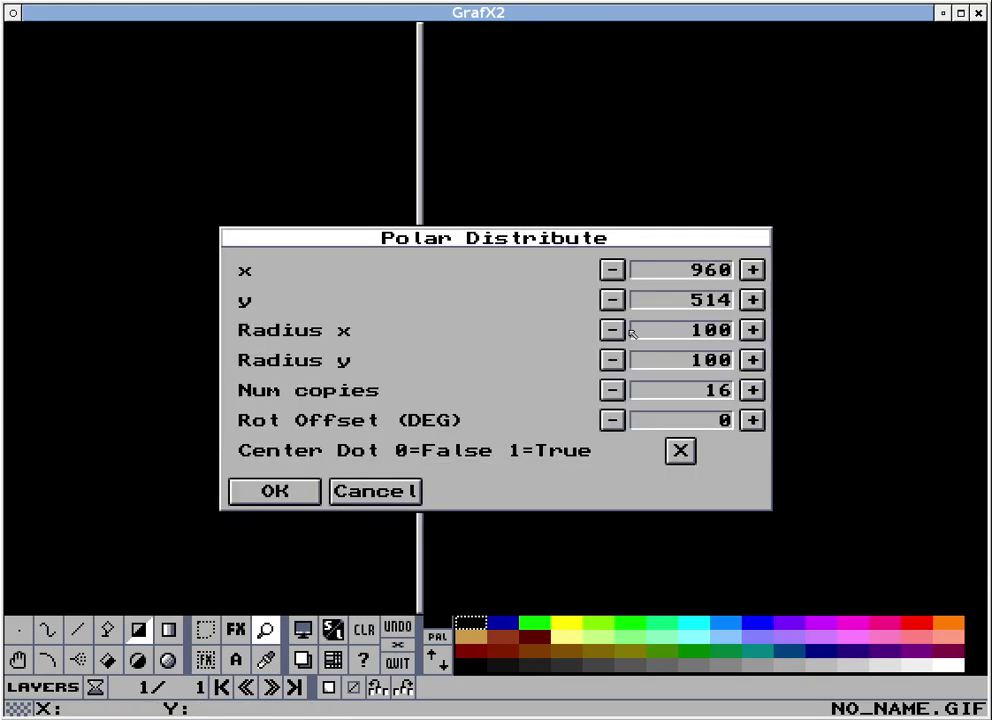
{"action": "left_click", "coordinate": [377, 488]}
Step: Place one orange dot, grab it as the brush, and reopen the Brush Factory script list
{"action": "left_click", "coordinate": [948, 623]}
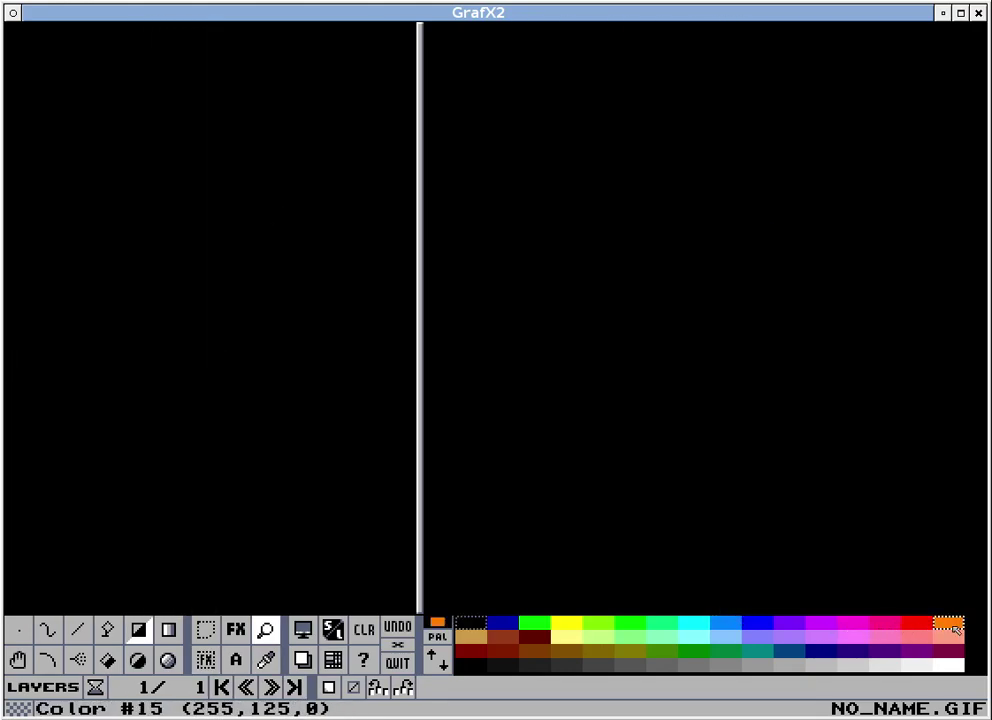
{"action": "left_click", "coordinate": [794, 437]}
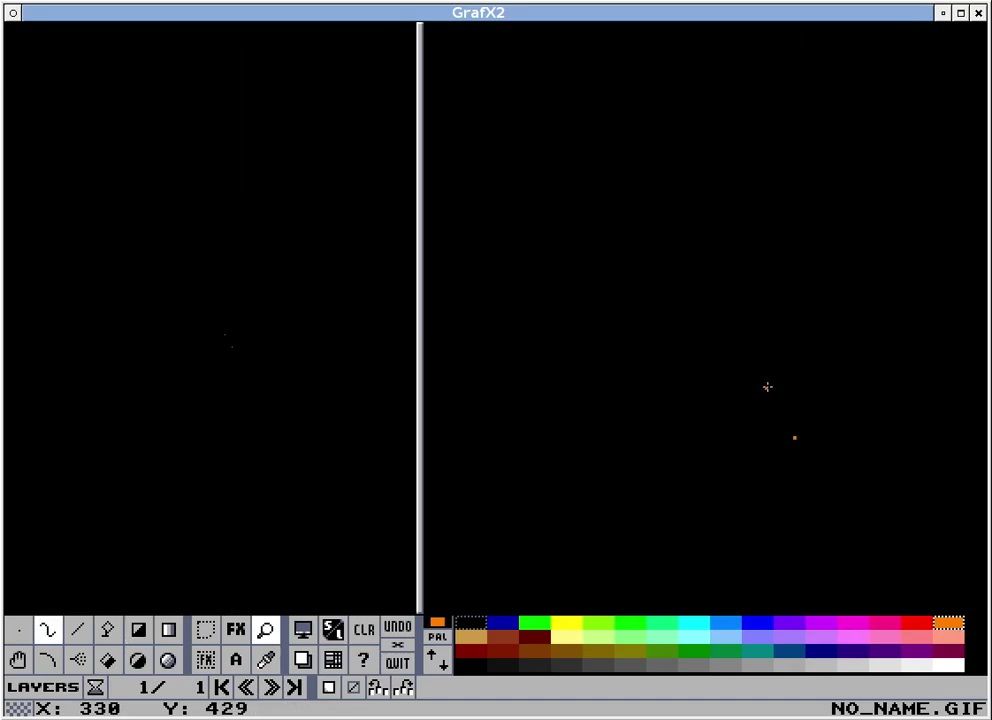
{"action": "key", "text": "b"}
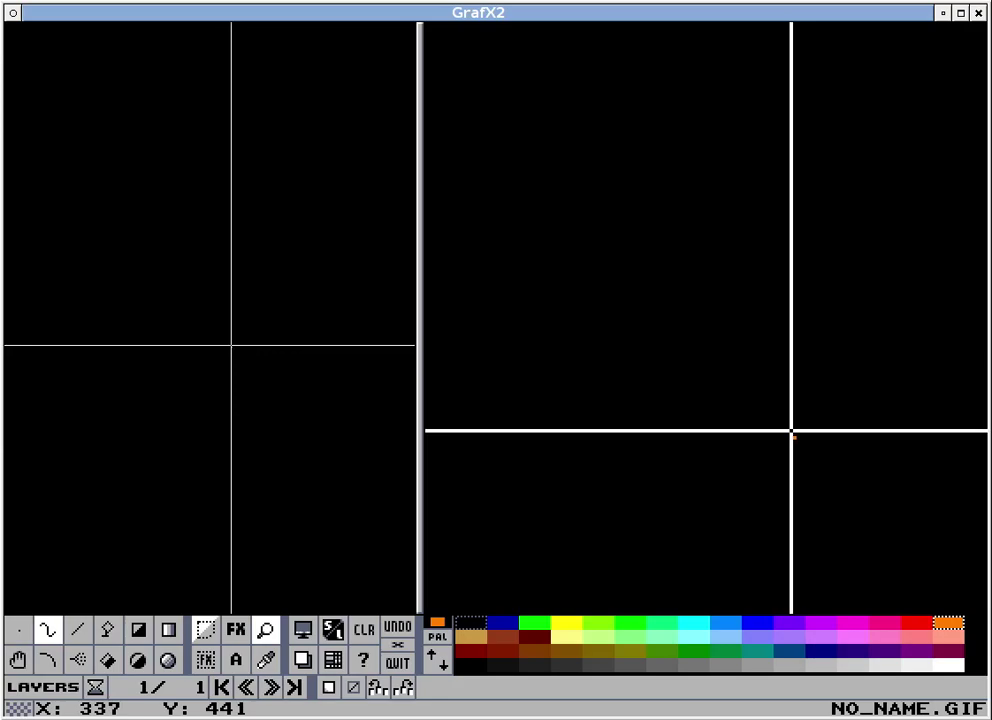
{"action": "left_click_drag", "start_coordinate": [791, 433], "coordinate": [794, 439]}
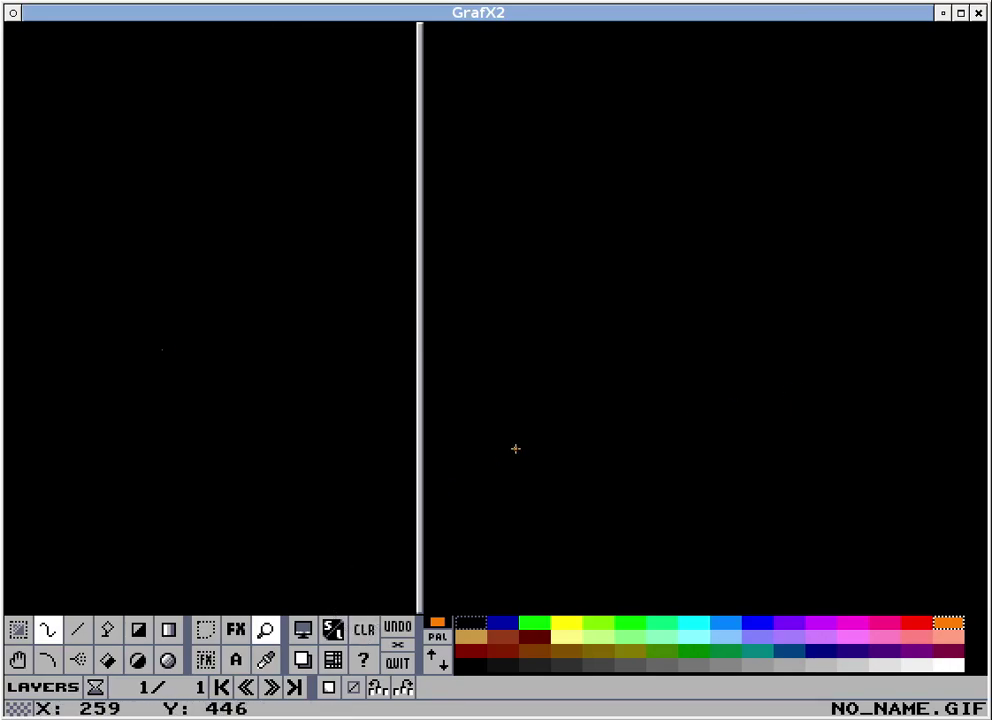
{"action": "right_click", "coordinate": [205, 659]}
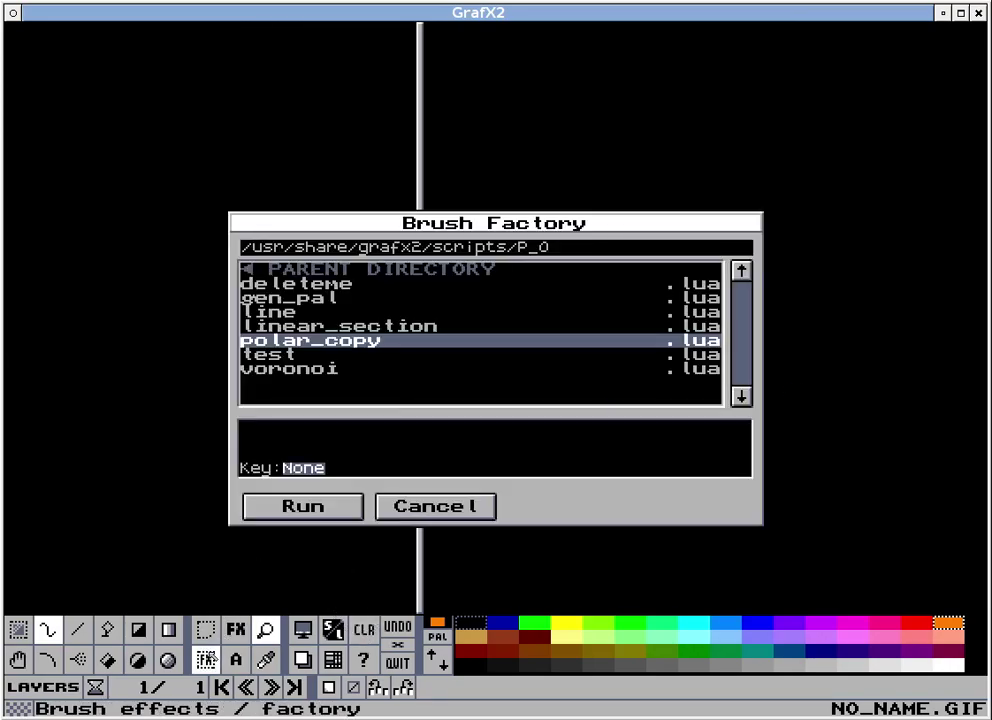
Step: Run polar_copy and set the centre to x 250, y 350 with horizontal radius 50
{"action": "left_click", "coordinate": [312, 510]}
{"action": "left_click", "coordinate": [716, 270]}
{"action": "key", "text": "BackSpace"}
{"action": "key", "text": "BackSpace"}
{"action": "key", "text": "BackSpace"}
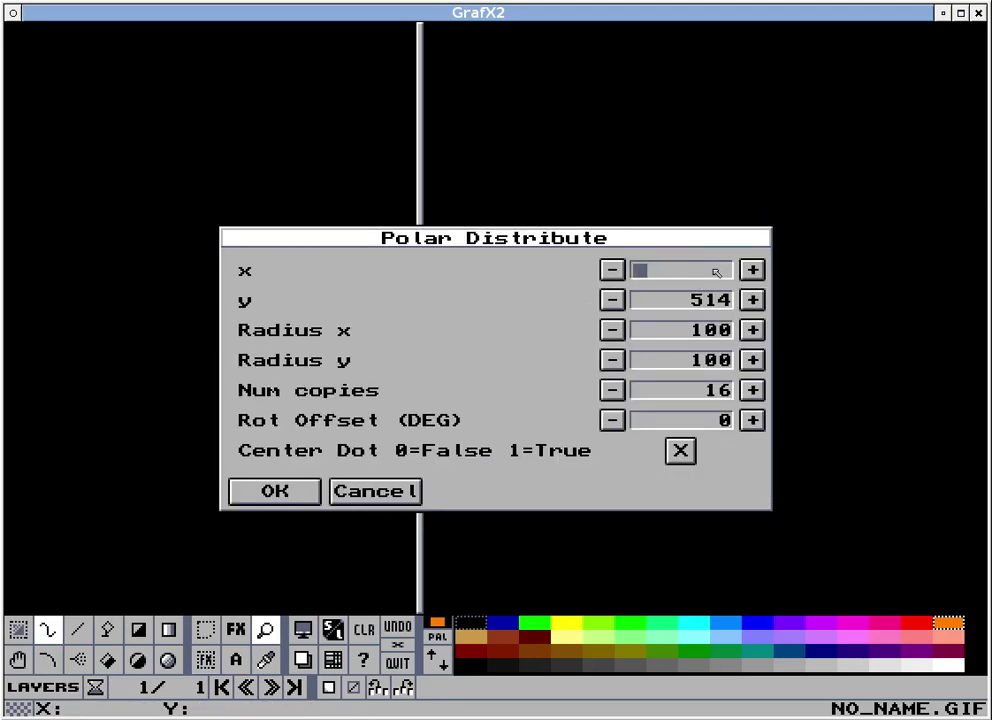
{"action": "type", "text": "250"}
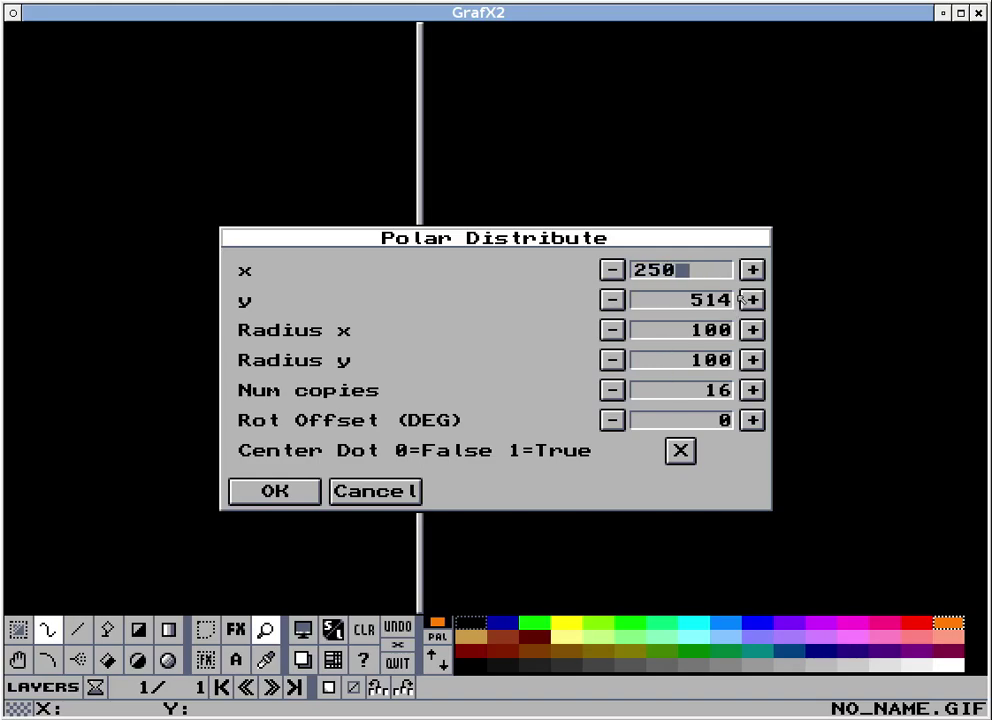
{"action": "left_click", "coordinate": [717, 299]}
{"action": "key", "text": "BackSpace"}
{"action": "key", "text": "BackSpace"}
{"action": "key", "text": "BackSpace"}
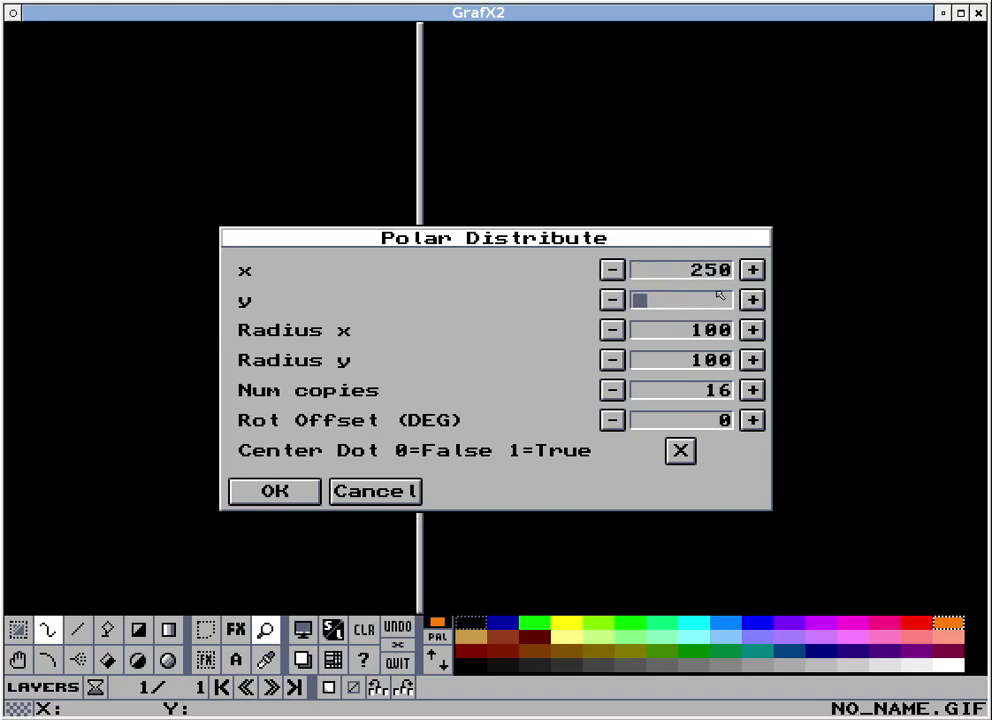
{"action": "type", "text": "350"}
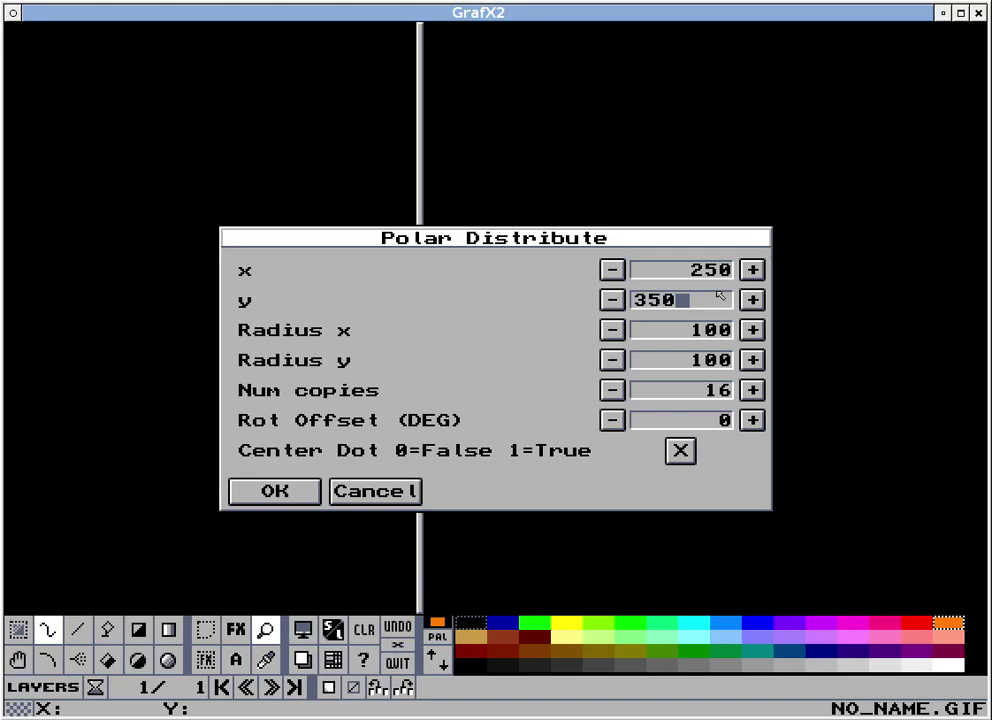
{"action": "left_click", "coordinate": [702, 330]}
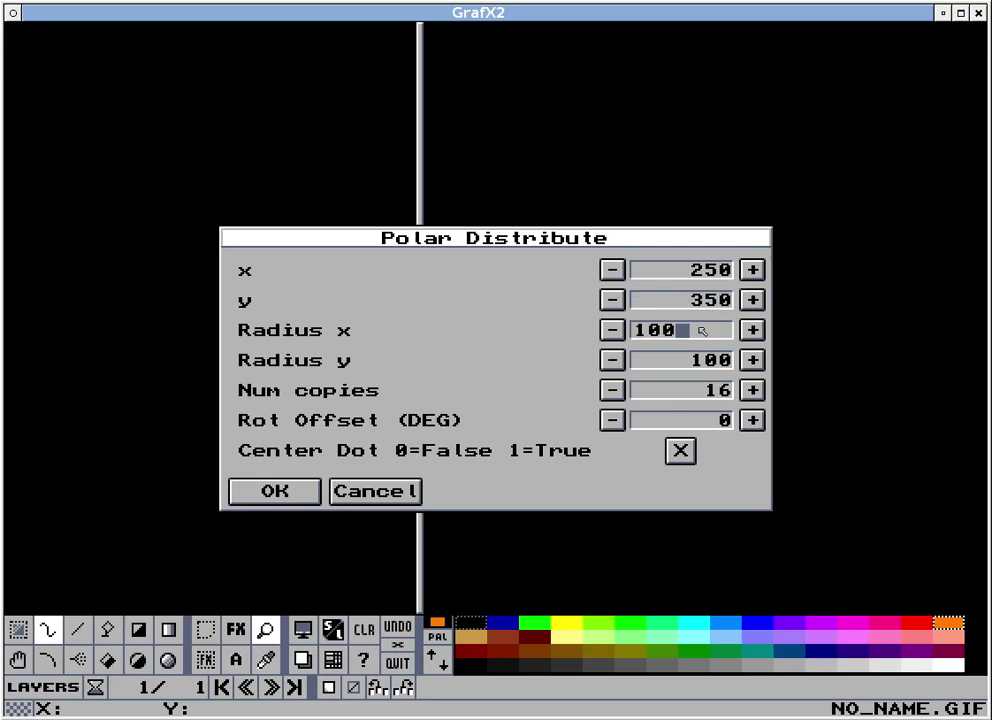
{"action": "key", "text": "BackSpace"}
{"action": "key", "text": "BackSpace"}
{"action": "key", "text": "BackSpace"}
{"action": "type", "text": "50"}
Step: Set the vertical radius to 50 and copies to 12, and clear the rotation offset
{"action": "left_click", "coordinate": [733, 363]}
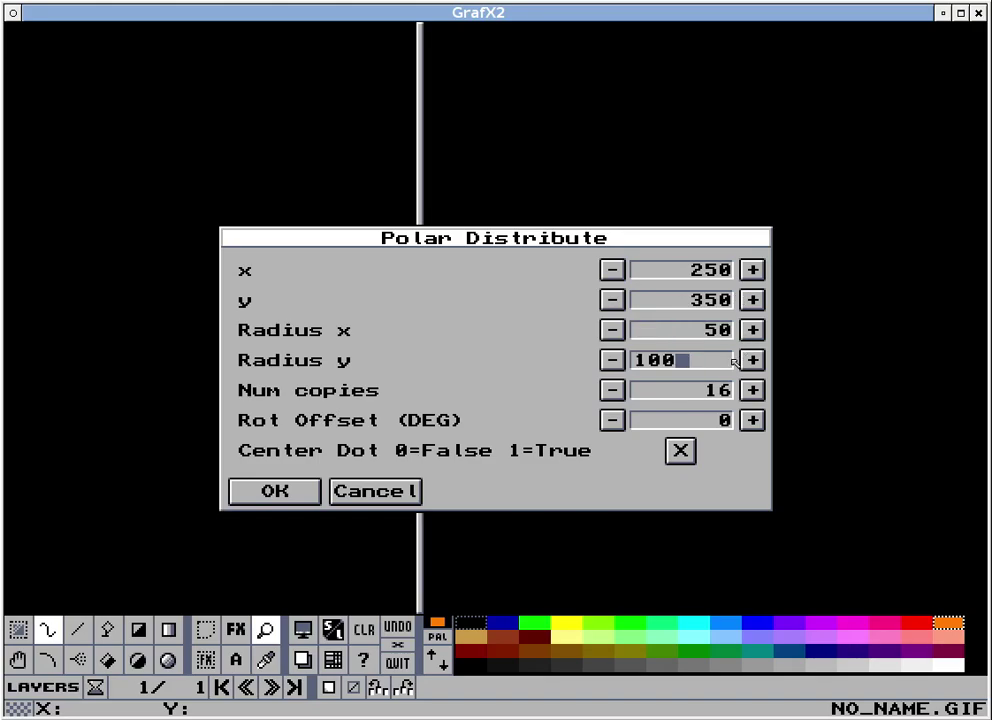
{"action": "key", "text": "BackSpace"}
{"action": "key", "text": "BackSpace"}
{"action": "key", "text": "BackSpace"}
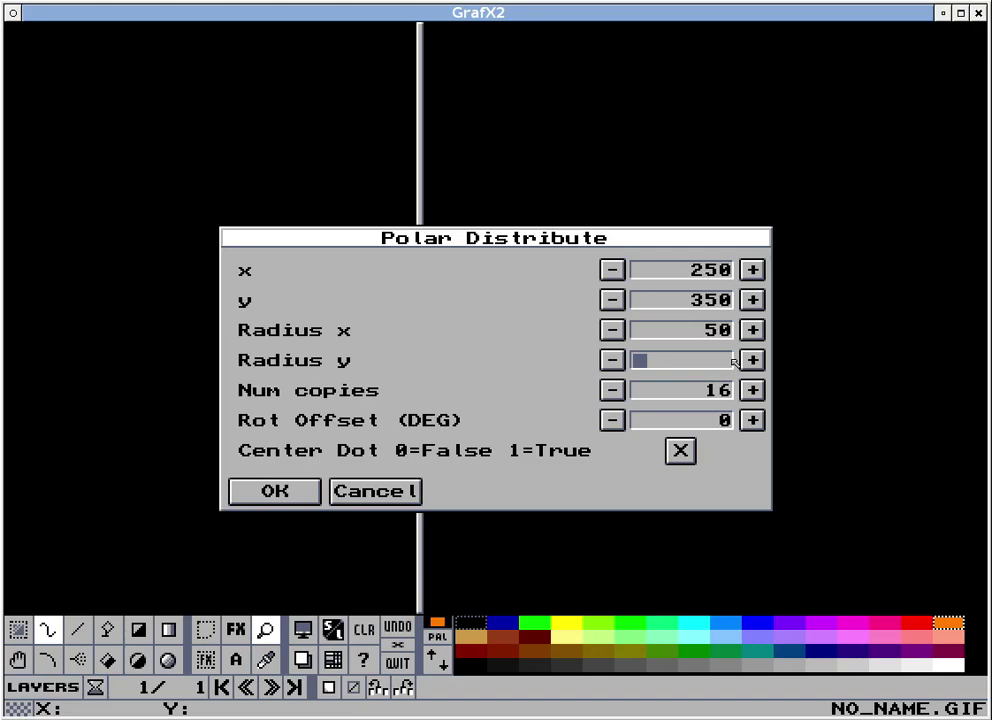
{"action": "type", "text": "50"}
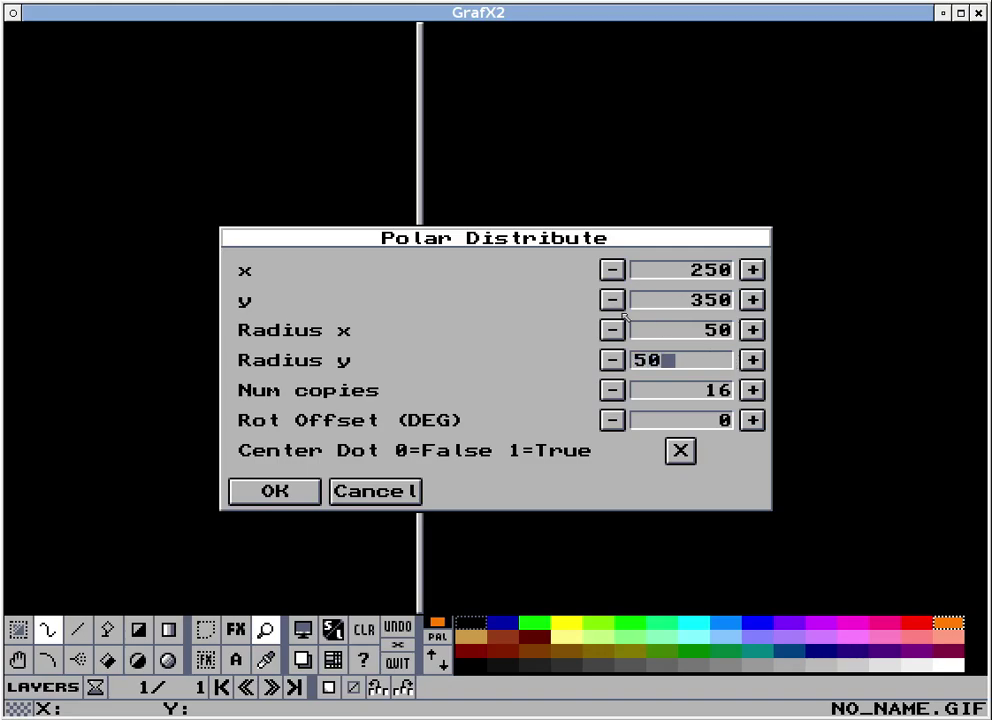
{"action": "left_click", "coordinate": [692, 338]}
{"action": "left_click", "coordinate": [727, 392]}
{"action": "key", "text": "BackSpace"}
{"action": "key", "text": "BackSpace"}
{"action": "type", "text": "12"}
{"action": "left_click", "coordinate": [722, 424]}
{"action": "key", "text": "BackSpace"}
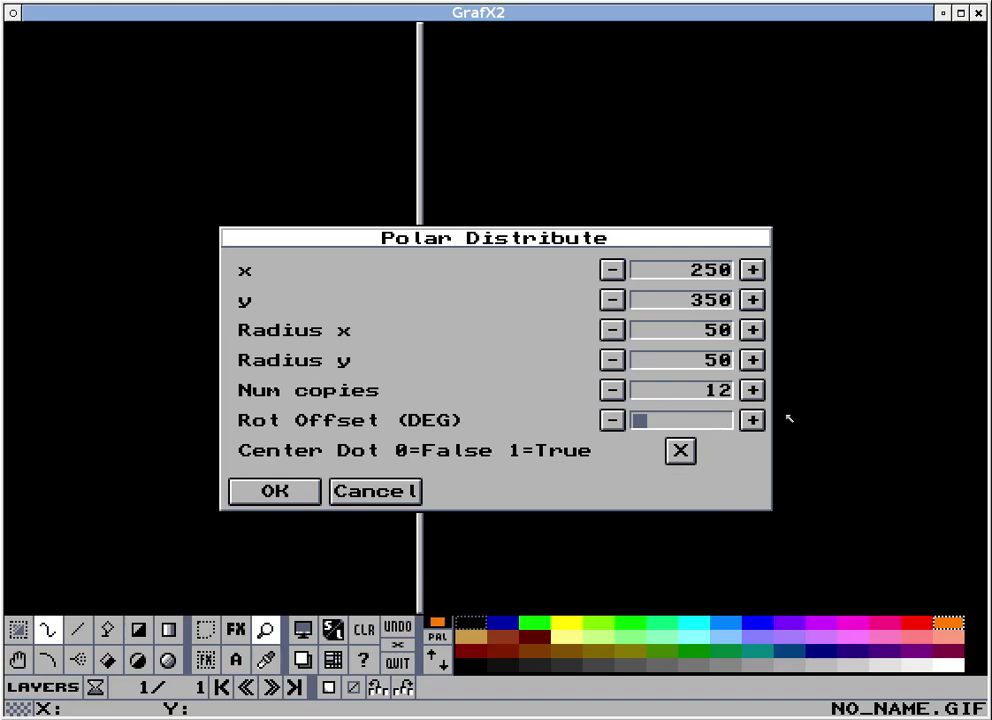
Step: Apply the polar distribution and zoom the magnifier in to inspect the 12-dot ring
{"action": "left_click", "coordinate": [292, 498]}
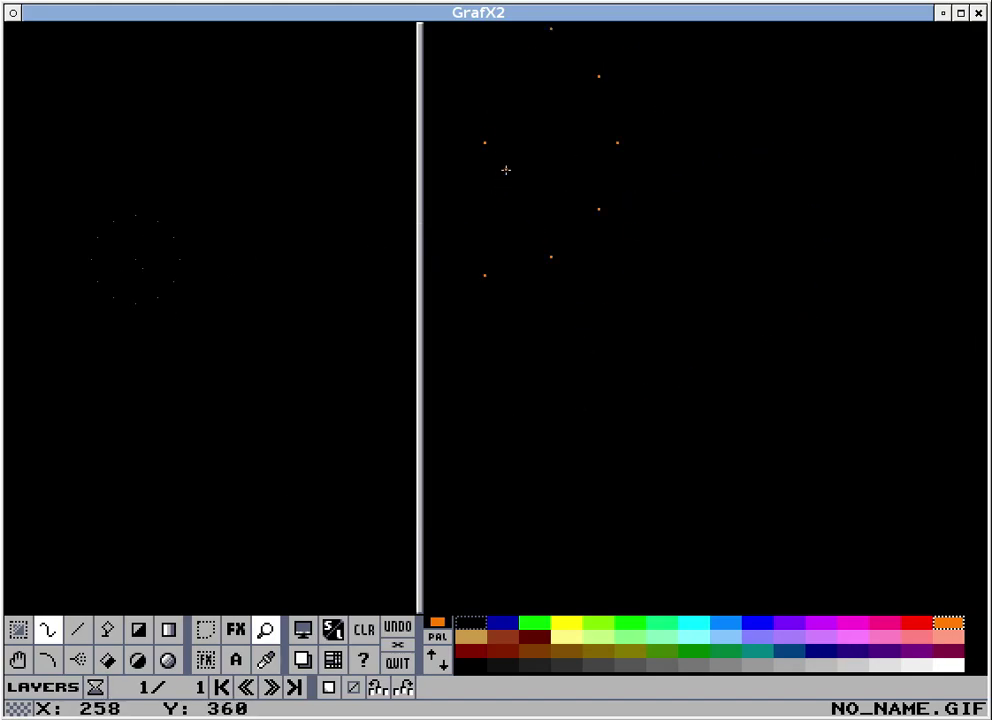
{"action": "scroll", "coordinate": [513, 158], "scroll_direction": "up", "scroll_amount": 1}
{"action": "key", "text": "Up"}
{"action": "scroll", "coordinate": [609, 310], "scroll_direction": "down", "scroll_amount": 1}
{"action": "scroll", "coordinate": [635, 250], "scroll_direction": "up", "scroll_amount": 5}
{"action": "scroll", "coordinate": [662, 201], "scroll_direction": "down", "scroll_amount": 4}
{"action": "key", "text": "Left"}
{"action": "key", "text": "Right"}
{"action": "key", "text": "Left"}
{"action": "key", "text": "Right"}
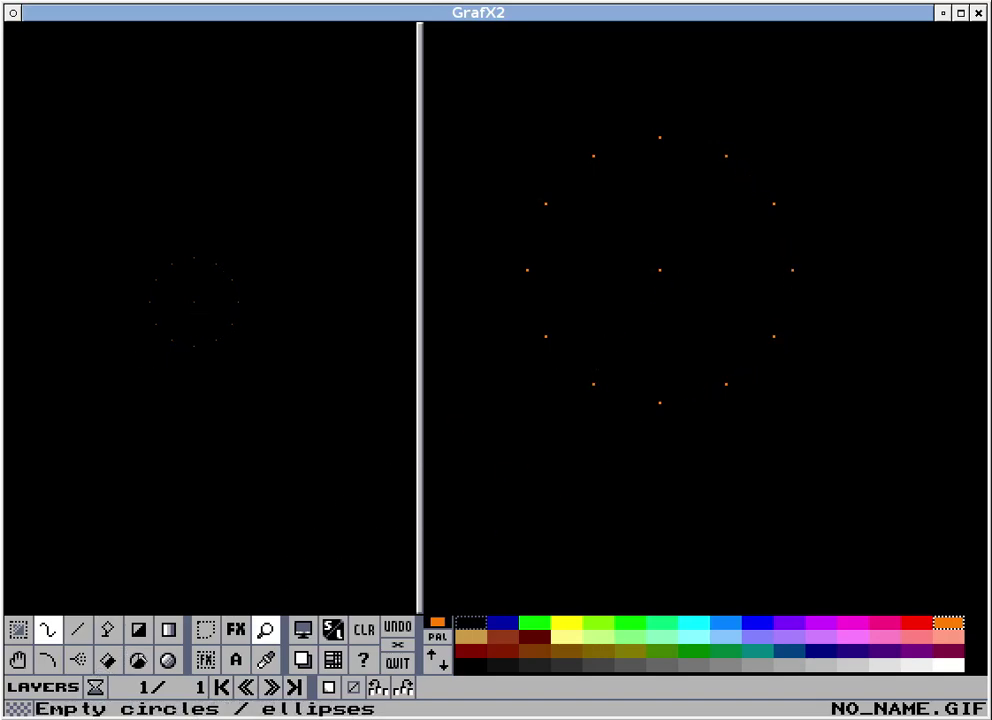
Step: Draw orange outline circles from the centre dot with radii of about 59 and 45
{"action": "left_click", "coordinate": [137, 660]}
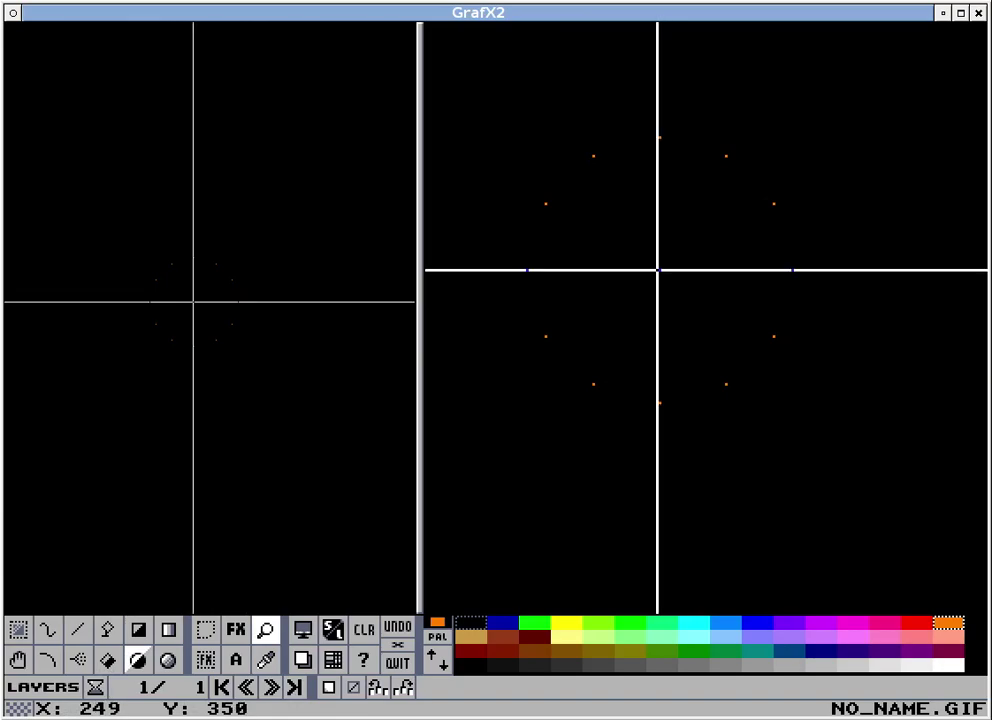
{"action": "left_click_drag", "start_coordinate": [659, 270], "coordinate": [777, 390]}
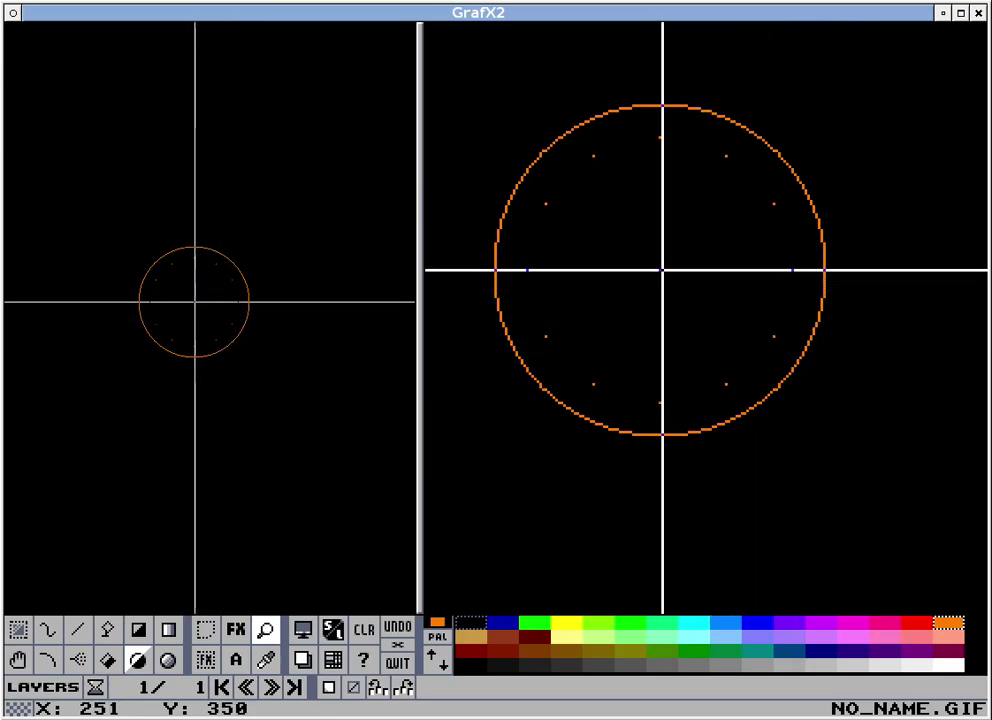
{"action": "left_click_drag", "start_coordinate": [661, 270], "coordinate": [661, 152]}
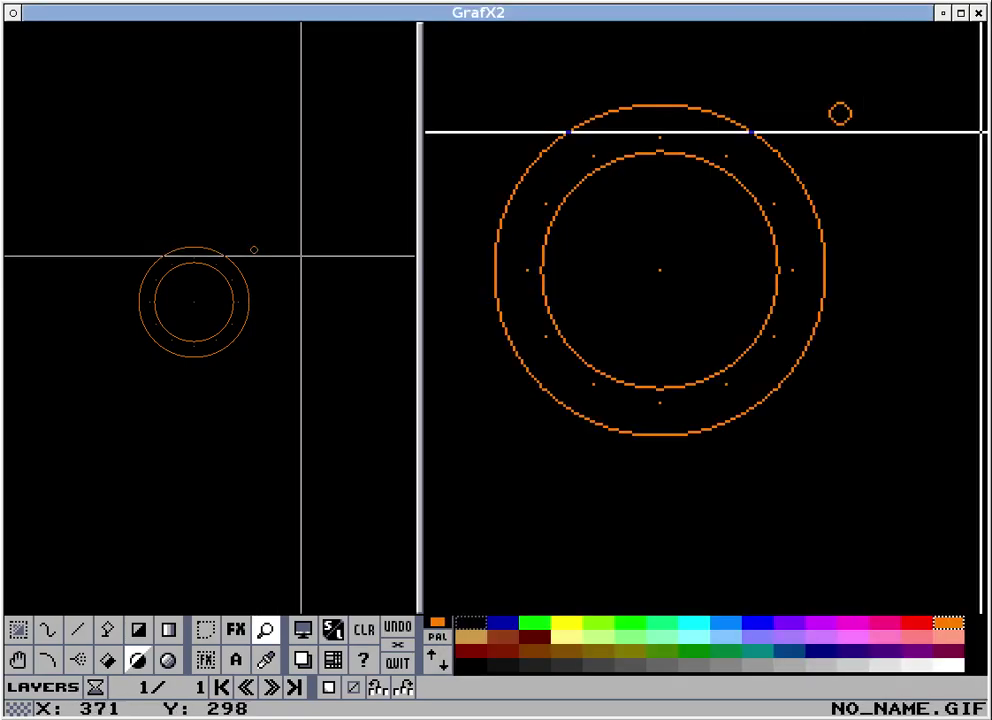
Step: Drag the Emacs formulas window left across the screen, then bring GrafX2 back to front
{"action": "left_click_drag", "start_coordinate": [808, 105], "coordinate": [920, 143]}
{"action": "left_click_drag", "start_coordinate": [883, 125], "coordinate": [877, 114]}
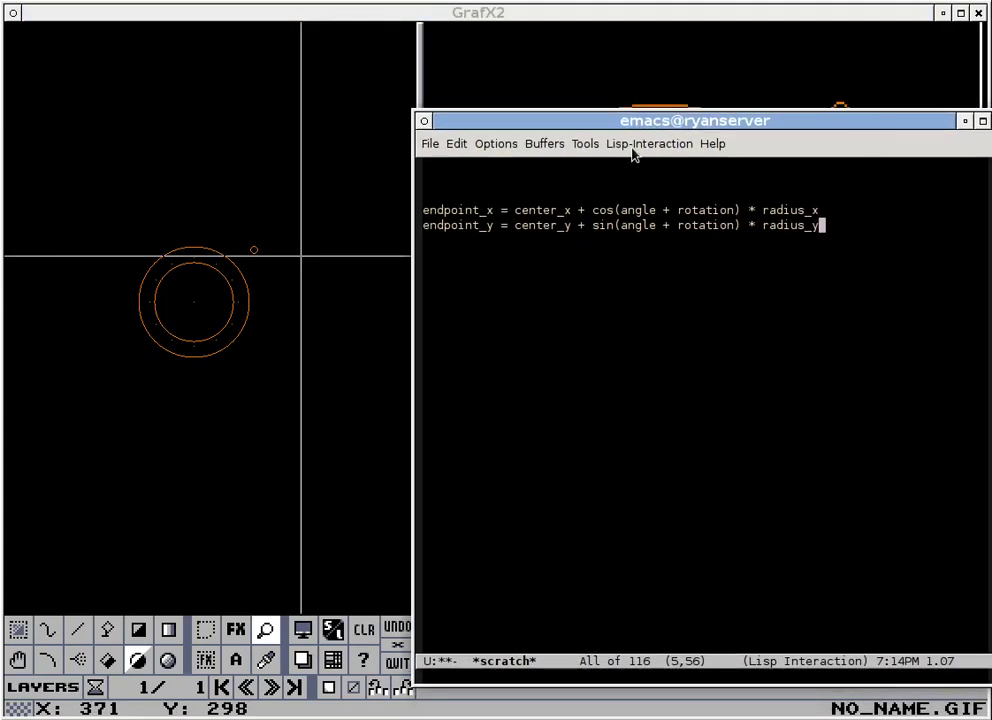
{"action": "left_click_drag", "start_coordinate": [660, 128], "coordinate": [553, 74]}
{"action": "left_click", "coordinate": [640, 636]}
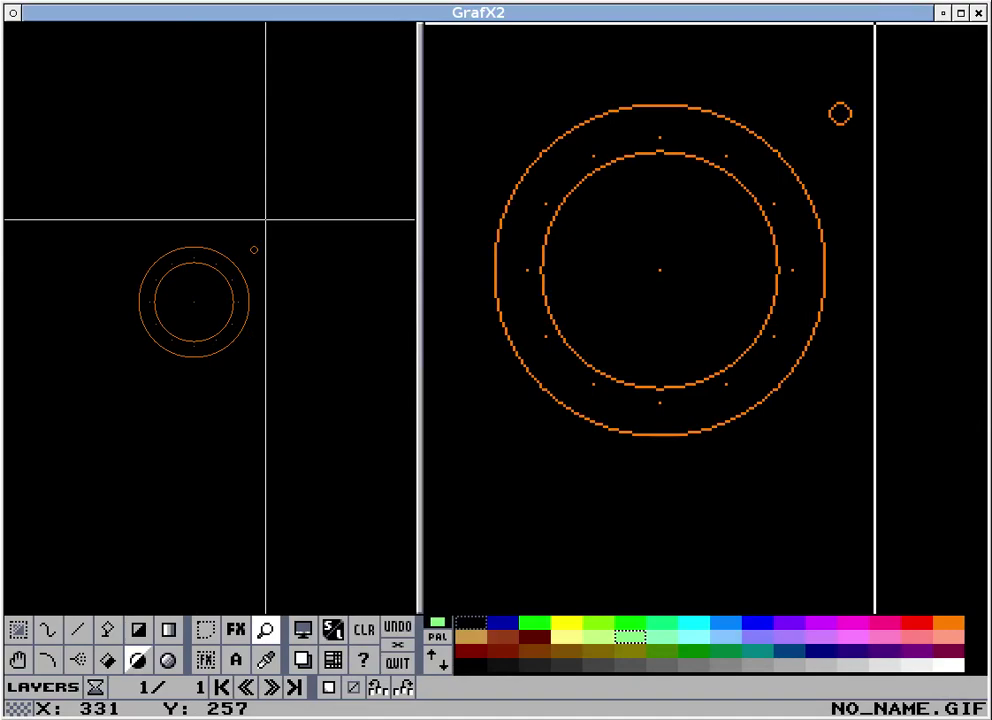
Step: Raise Emacs again and shrink its window down to a few formula lines
{"action": "key", "text": "alt+Tab"}
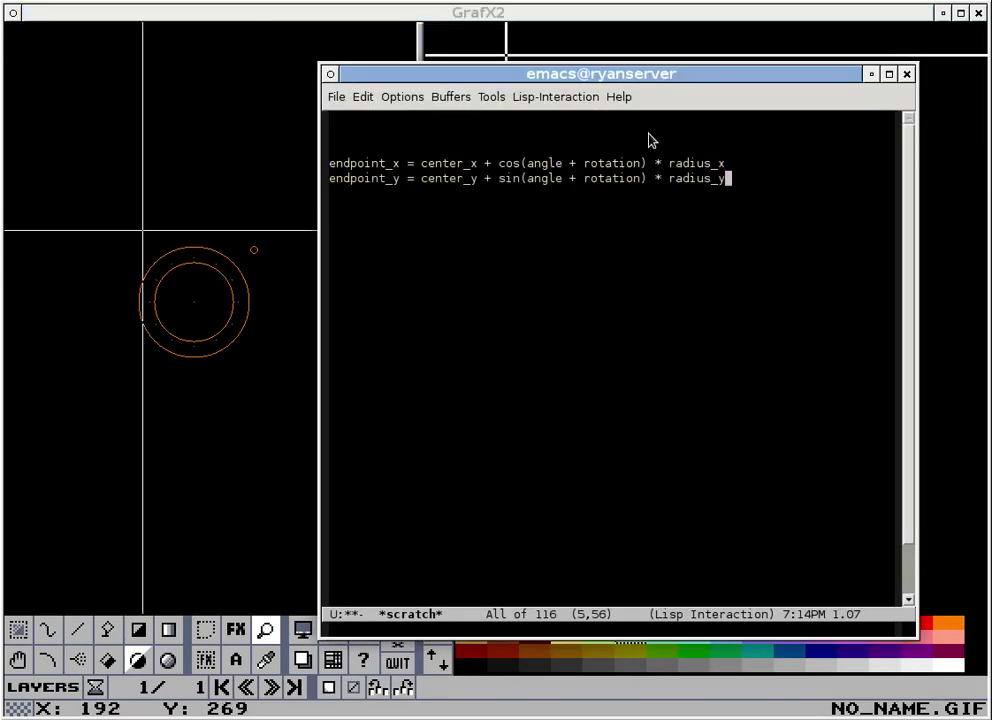
{"action": "left_click_drag", "start_coordinate": [643, 72], "coordinate": [744, 465]}
{"action": "key", "text": "ctrl+a"}
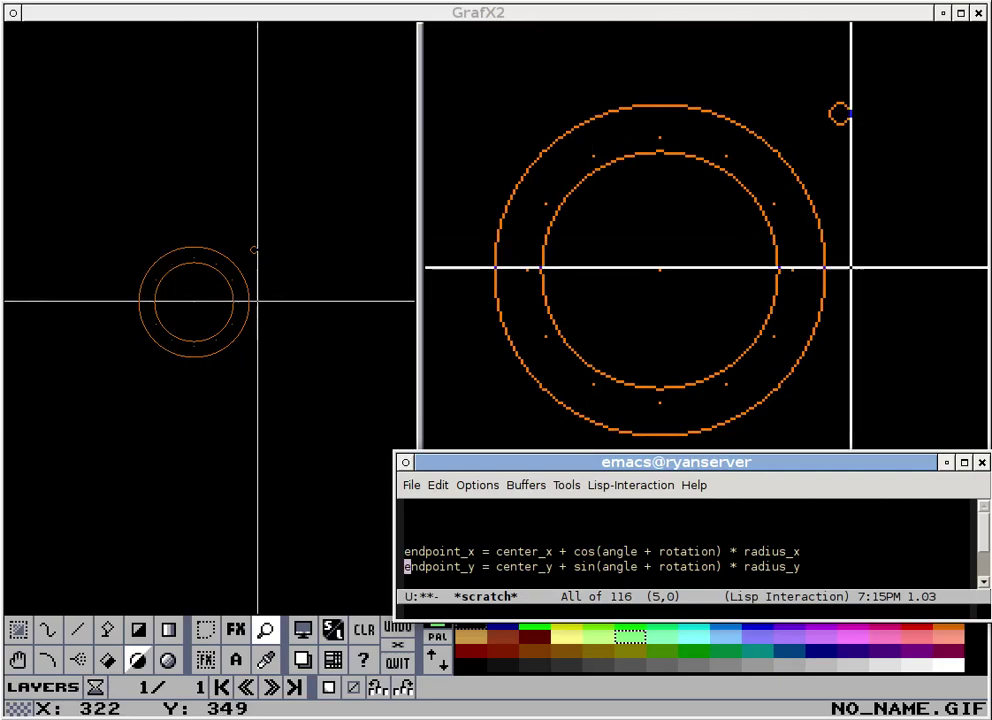
{"action": "left_click", "coordinate": [947, 463]}
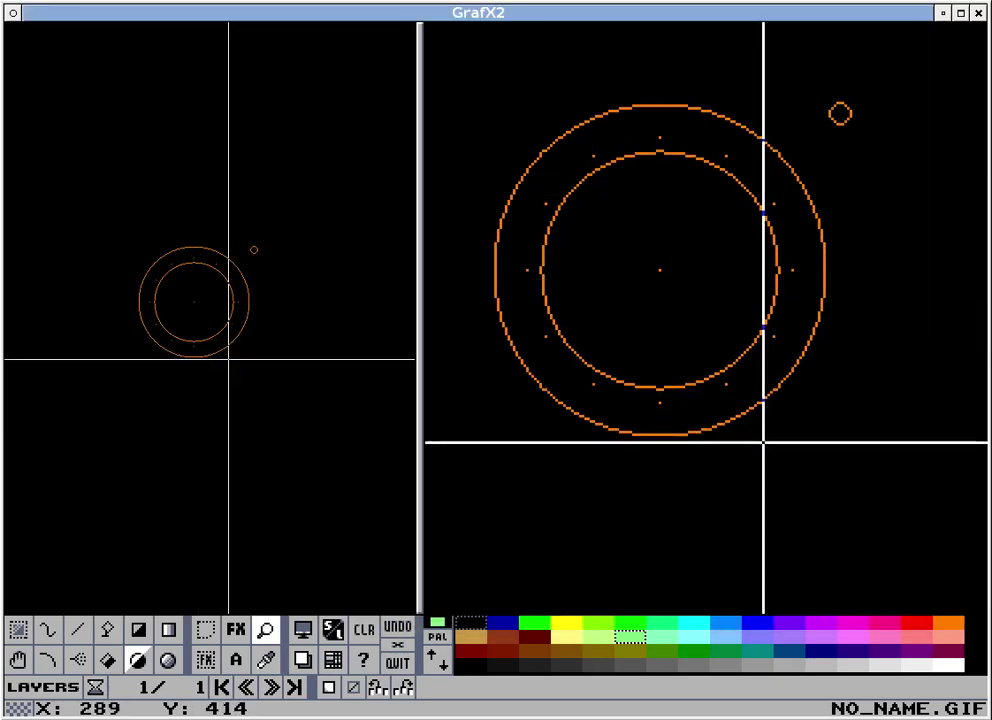